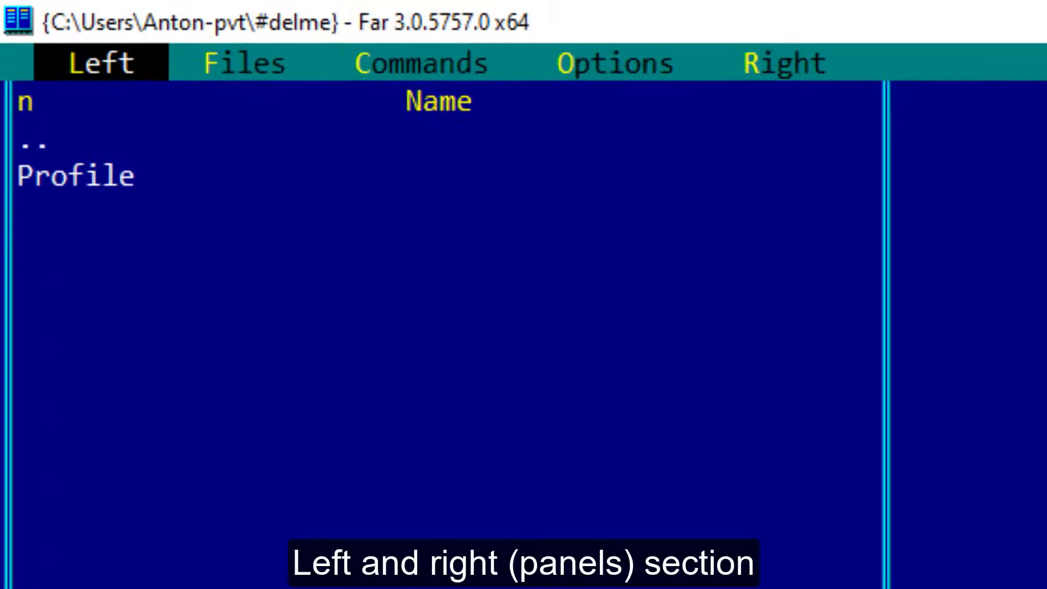
Step: Look over the main sections Left, Files, Commands, Options and Right, returning to Left
key("Right")
key("Right")
key("Right")
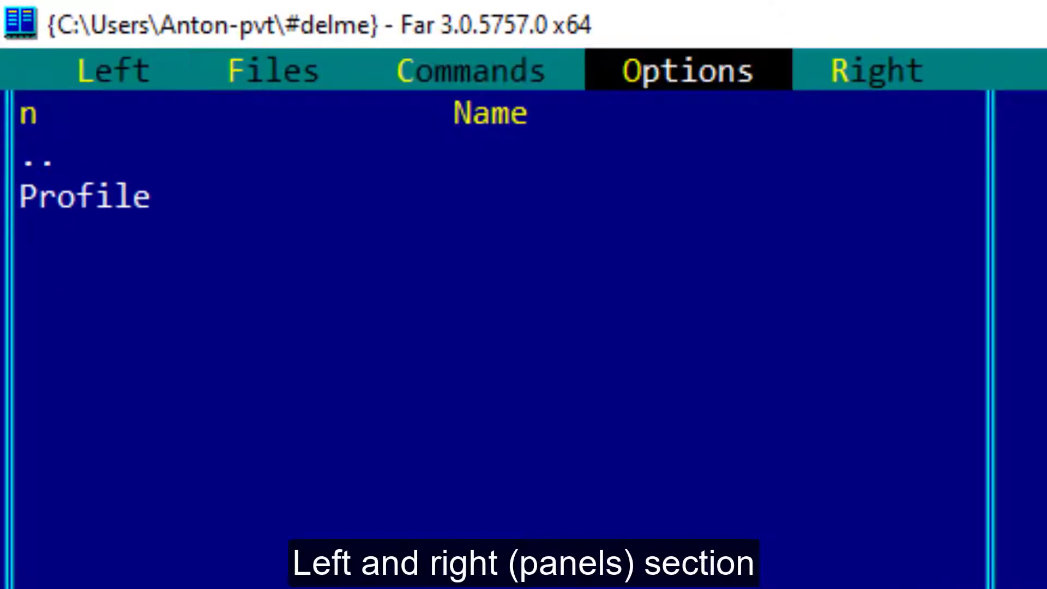
key("Right")
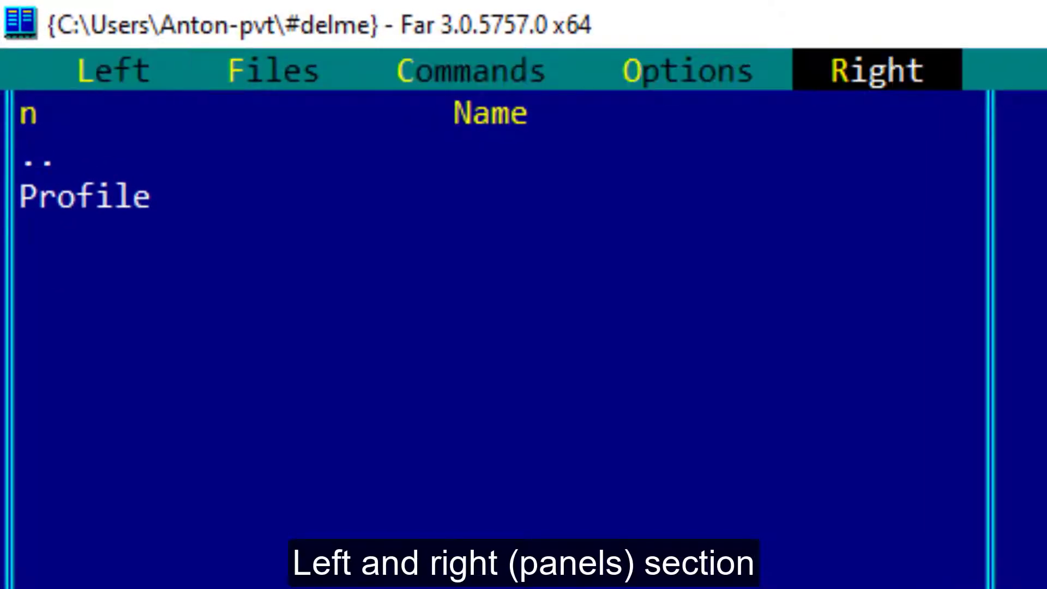
key("Left")
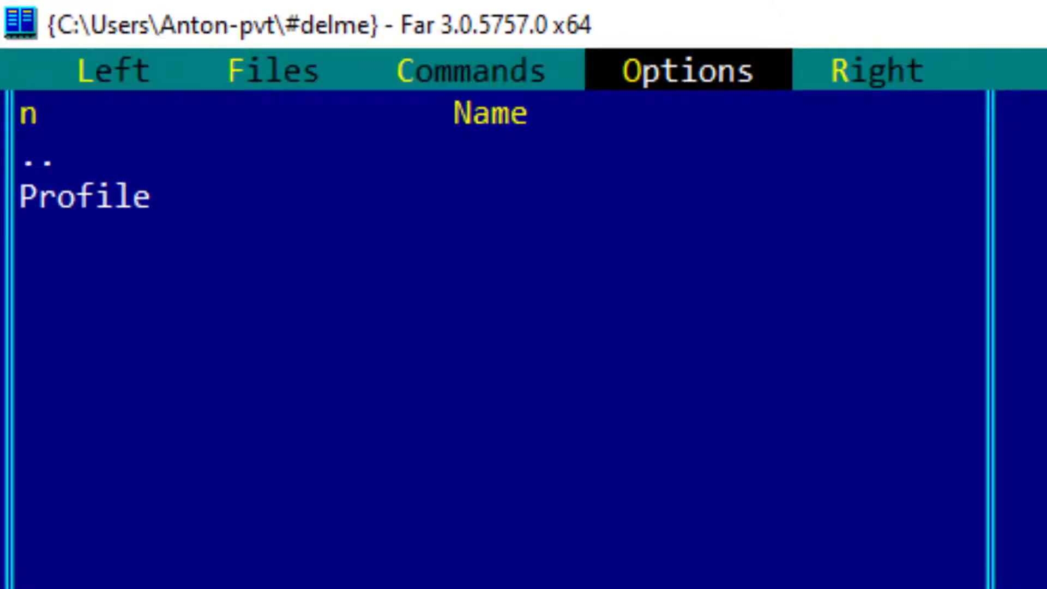
key("Left")
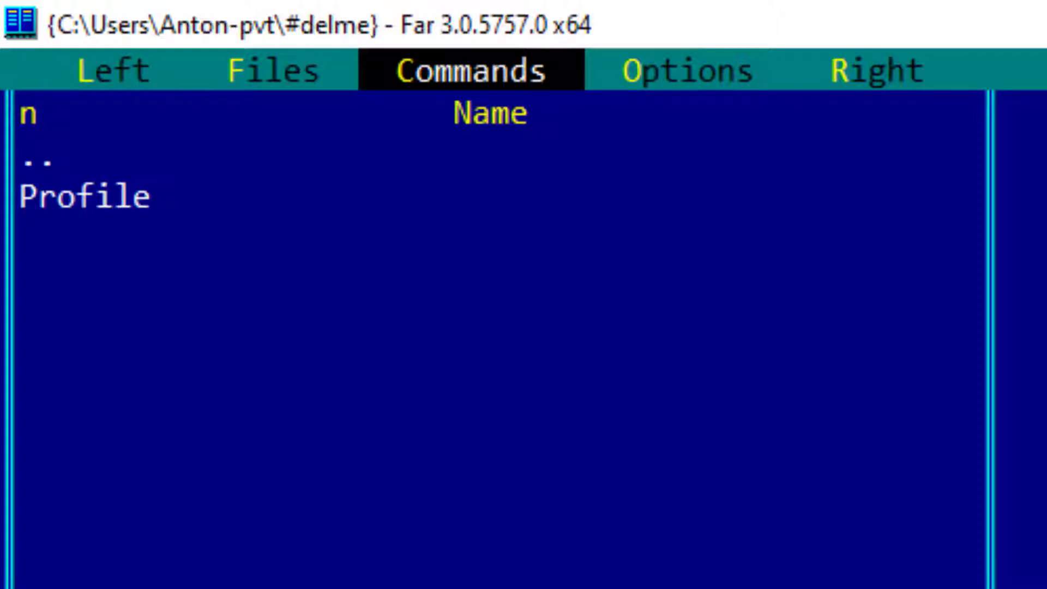
key("Left")
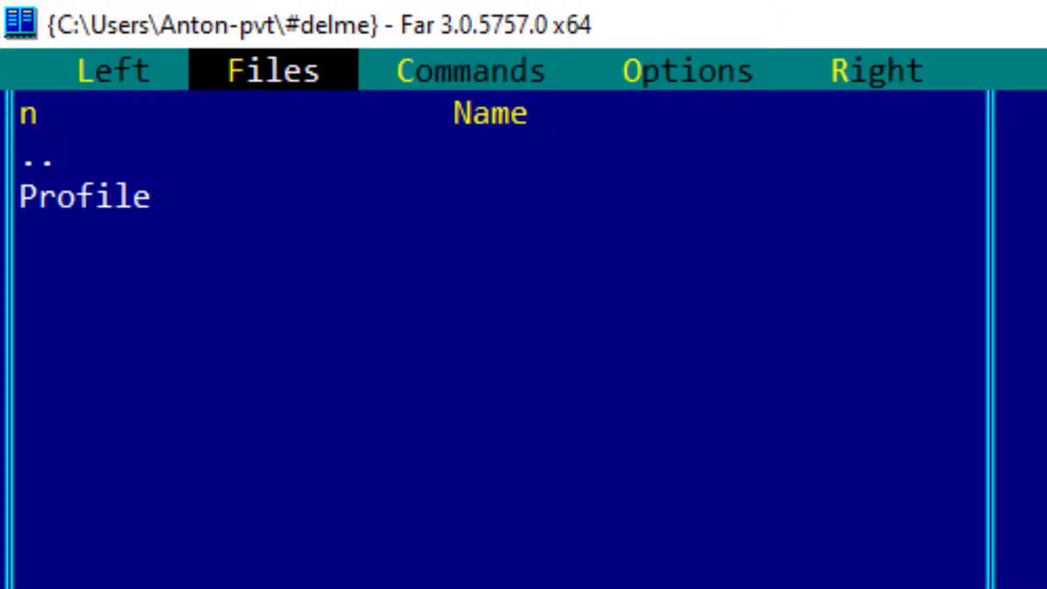
key("Left")
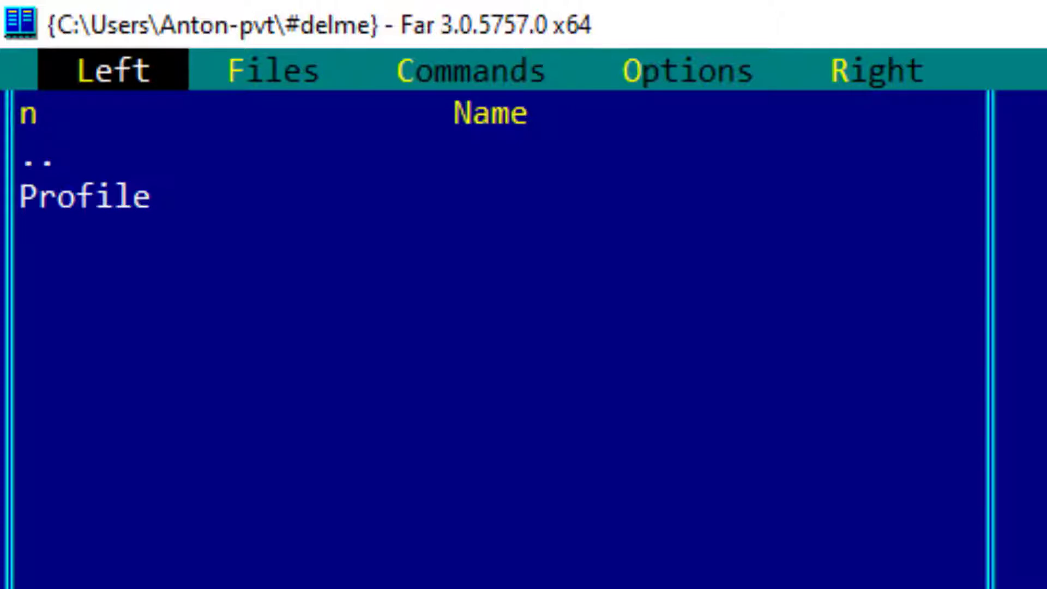
Step: Examine the left panel's view modes and info options, including its list of sort modes and sort group settings
key("Return")
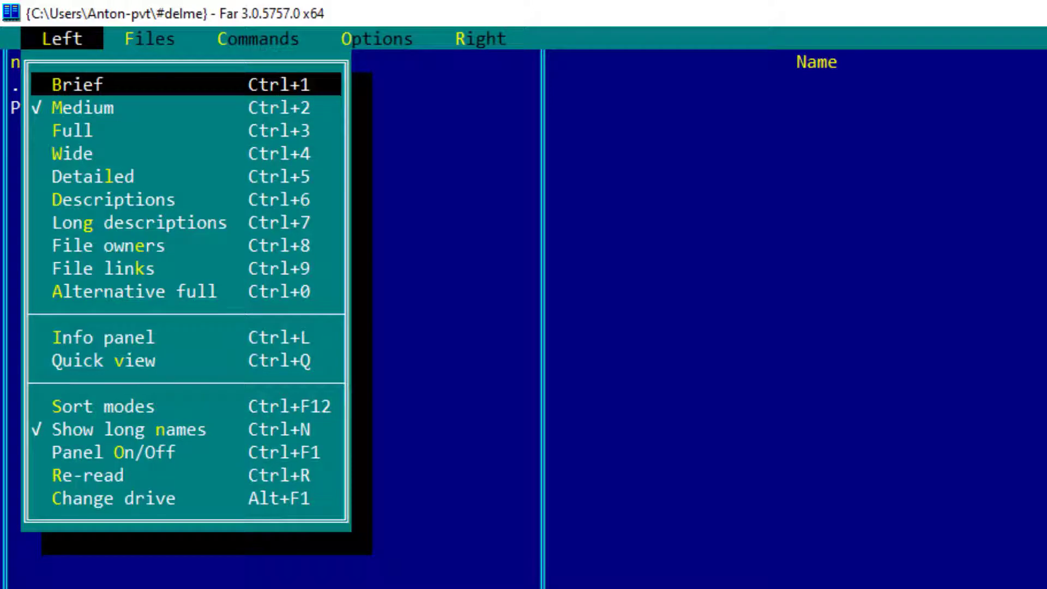
key("ctrl+Down")
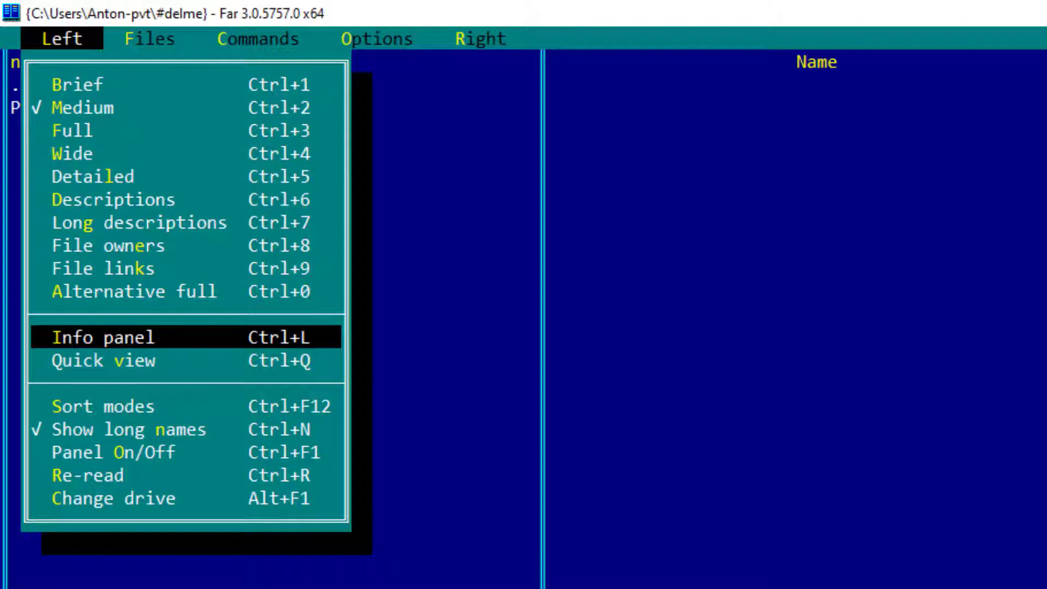
key("ctrl+Down")
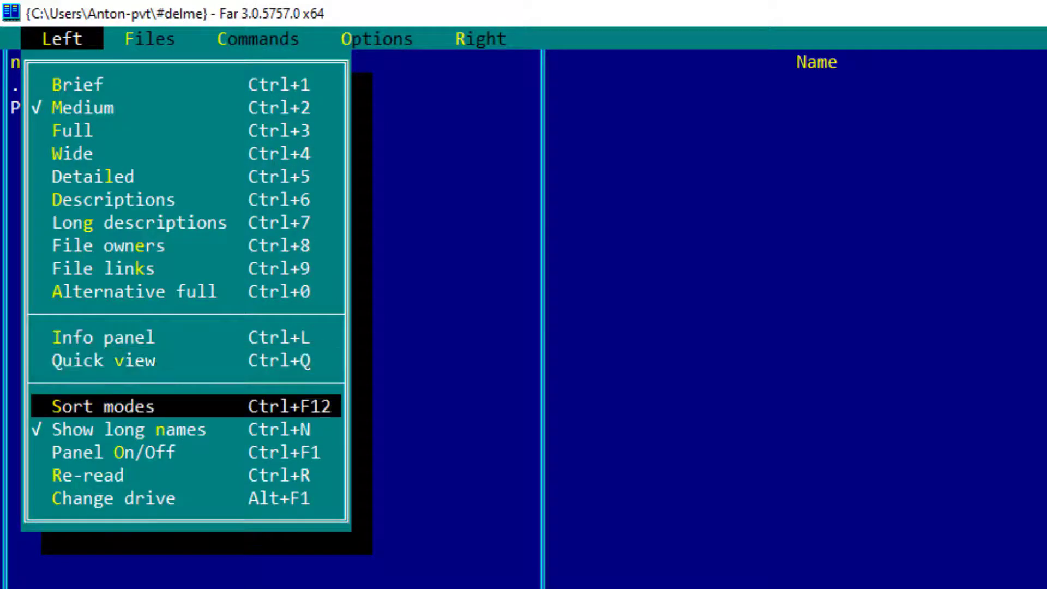
key("Return")
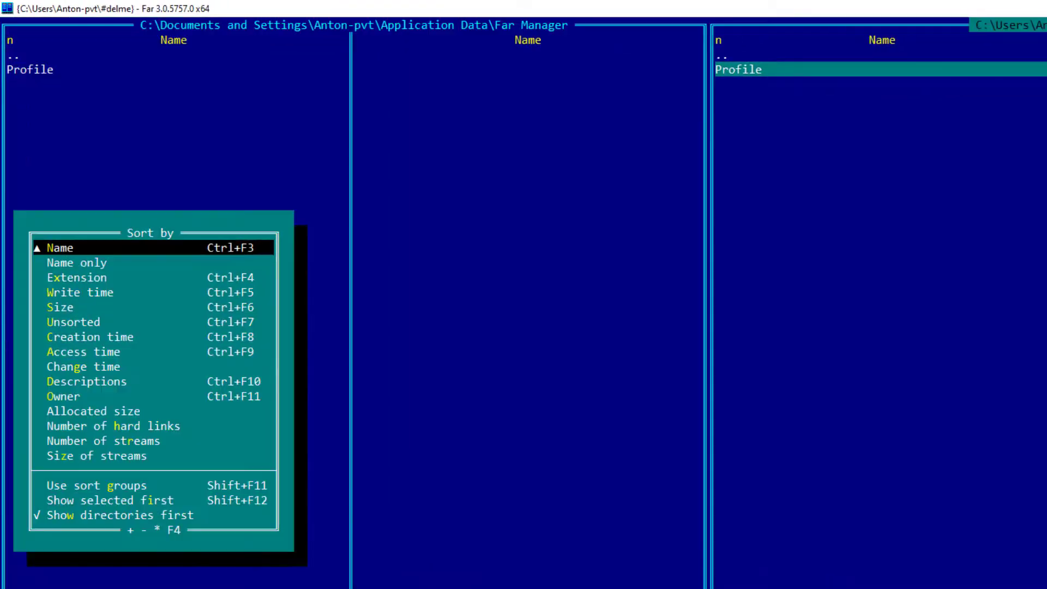
key("ctrl+Down")
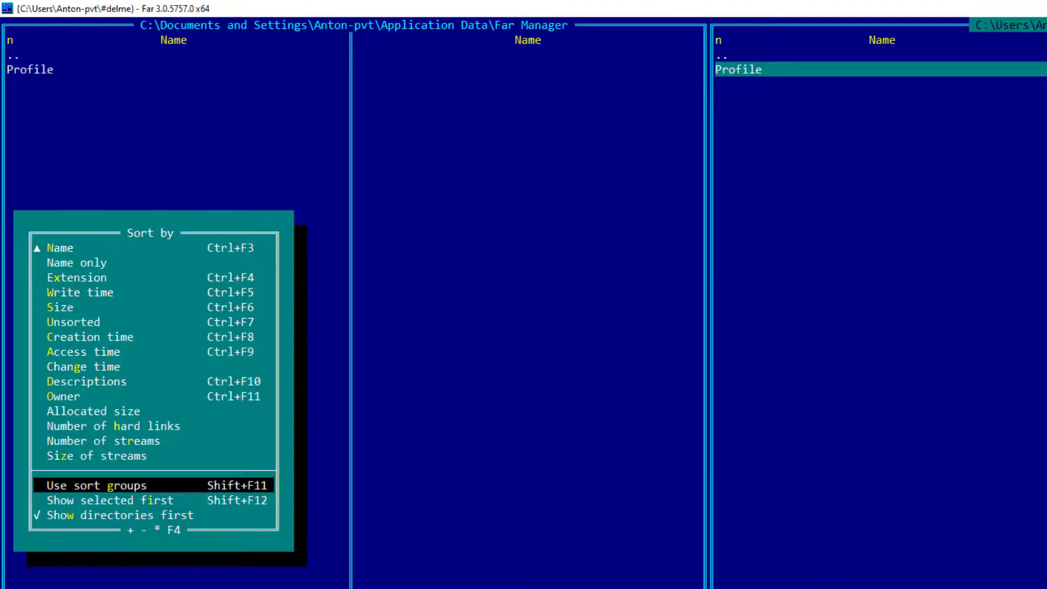
key("Escape")
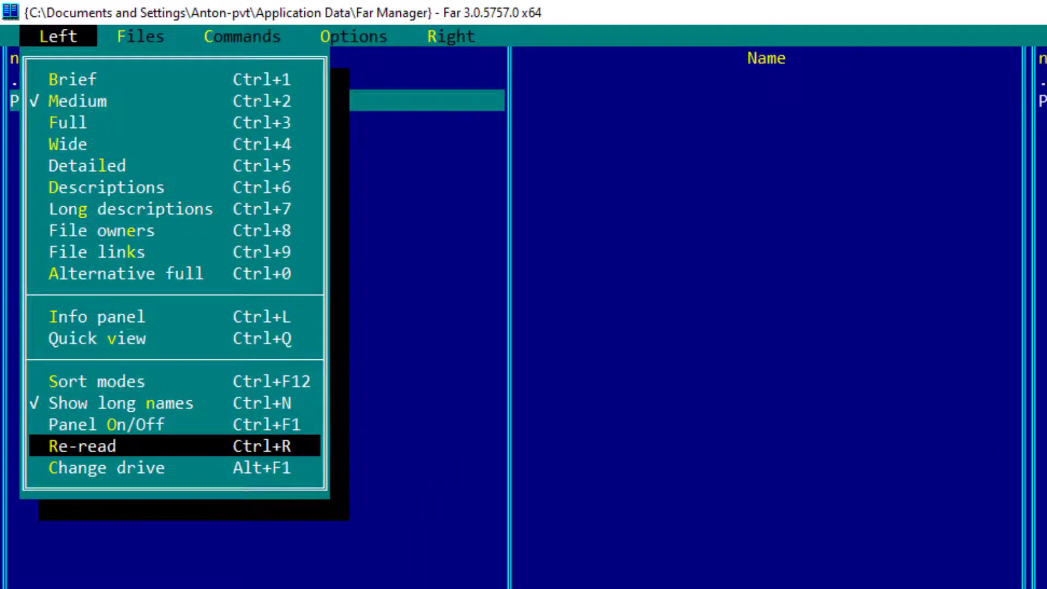
Step: Check the left panel's Change drive command and compare its options with those of the right panel
key("Down")
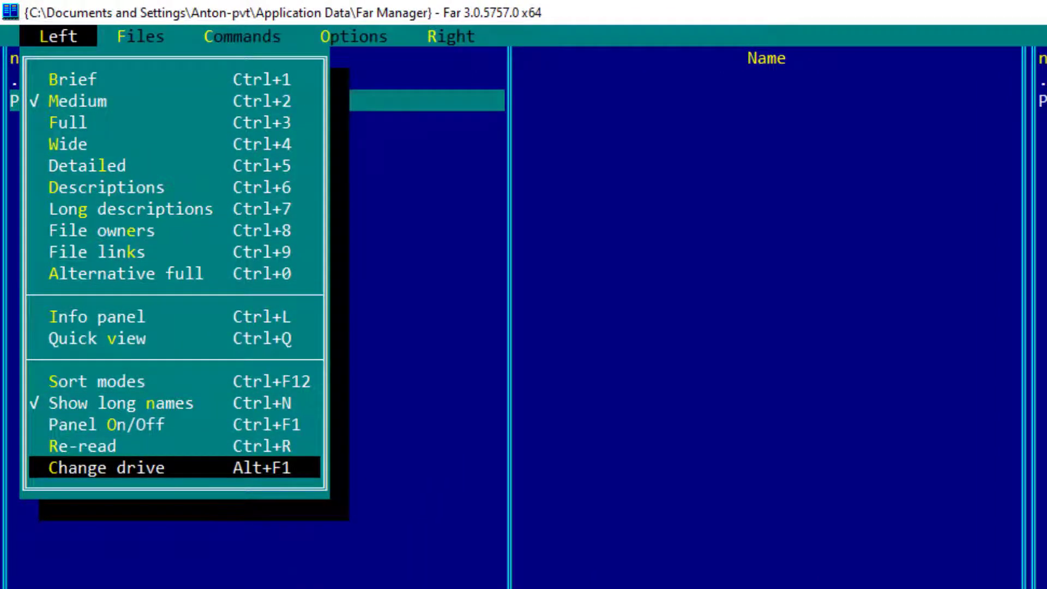
key("Left")
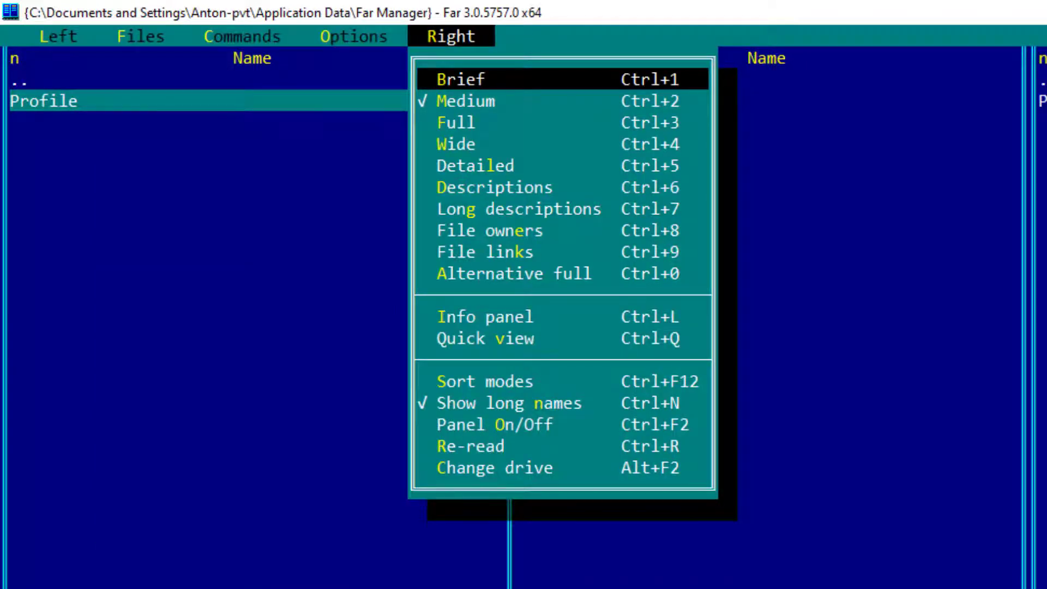
key("Right")
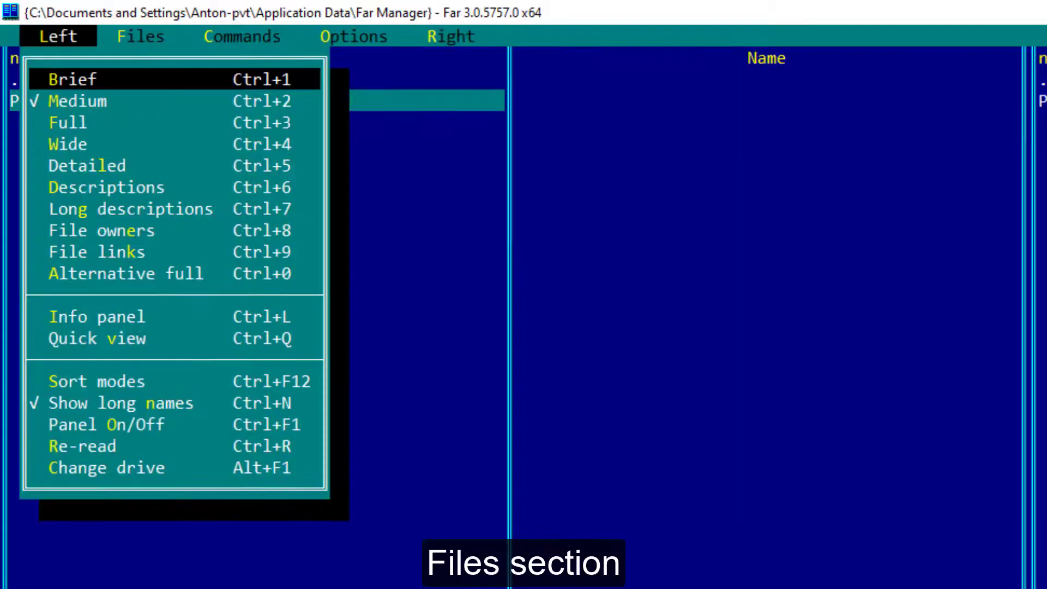
Step: Review the basic file operations: View, Edit, Copy, Rename or move, Link, Make folder, Delete and Wipe
key("Right")
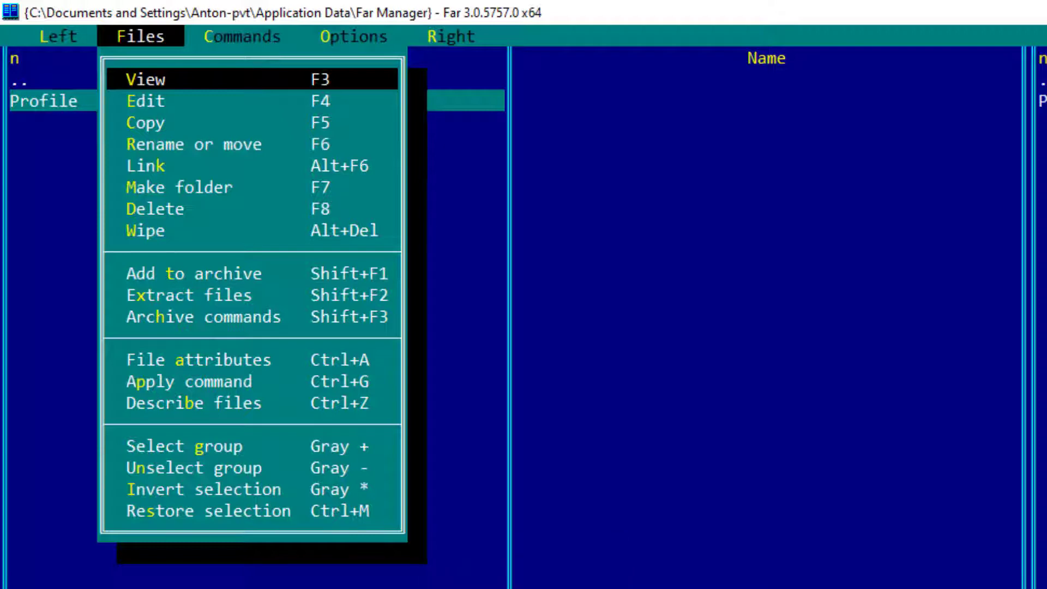
key("Down")
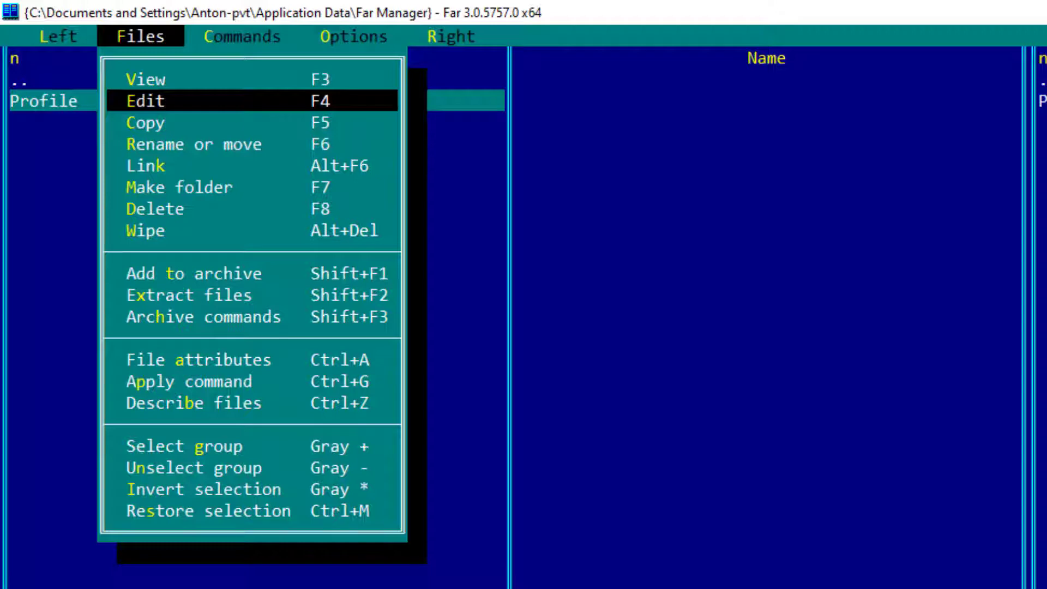
key("Down")
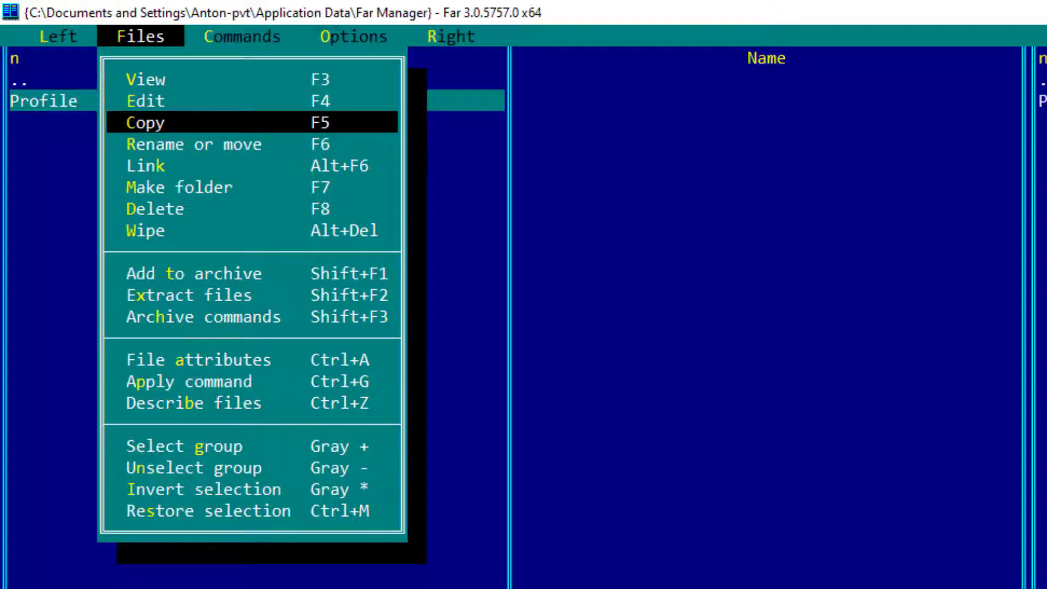
key("Down")
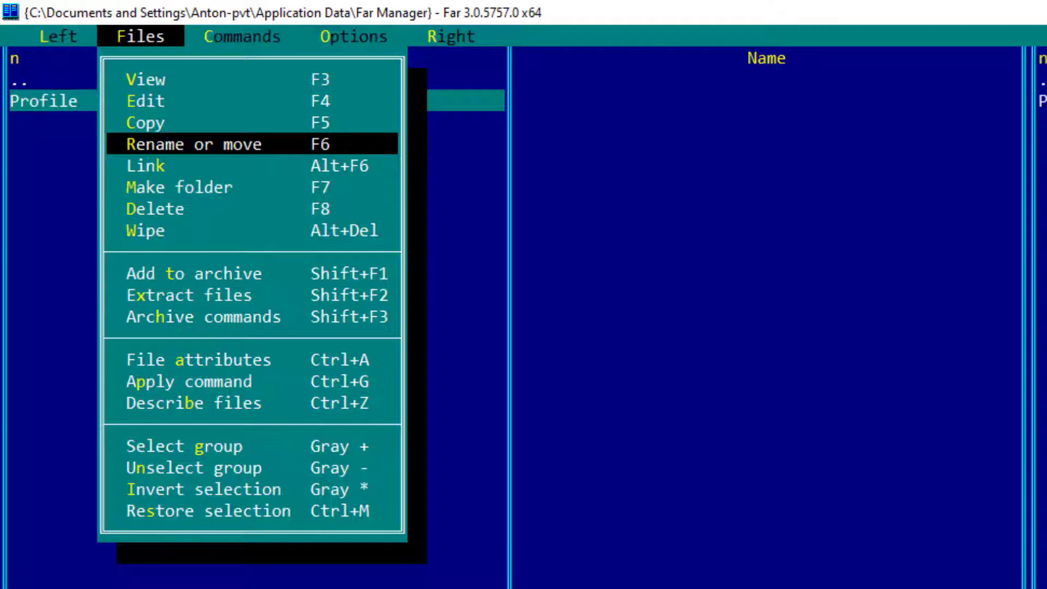
key("shift+F6")
key("Down")
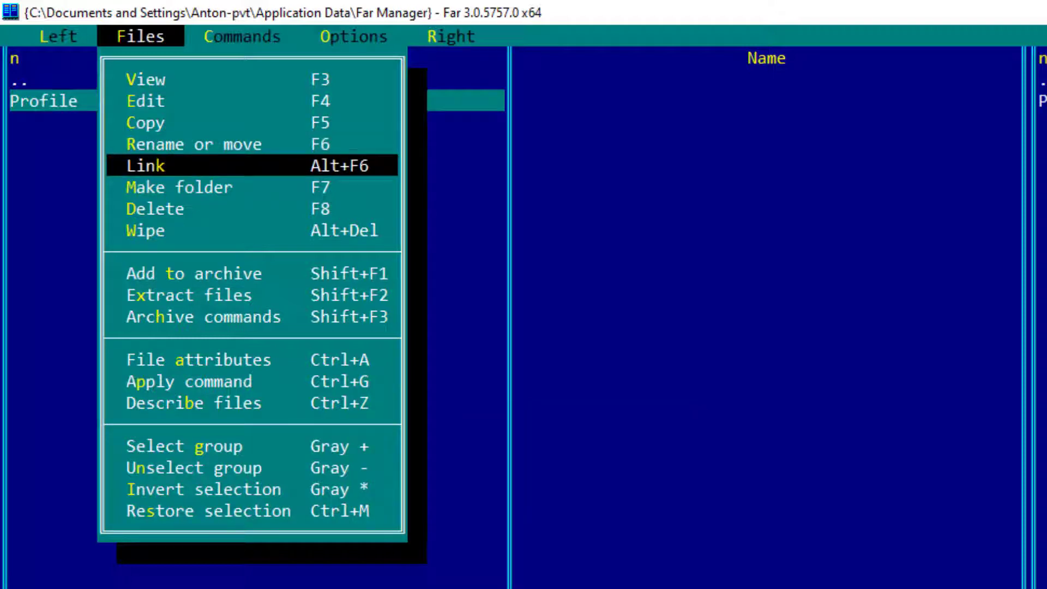
key("Down")
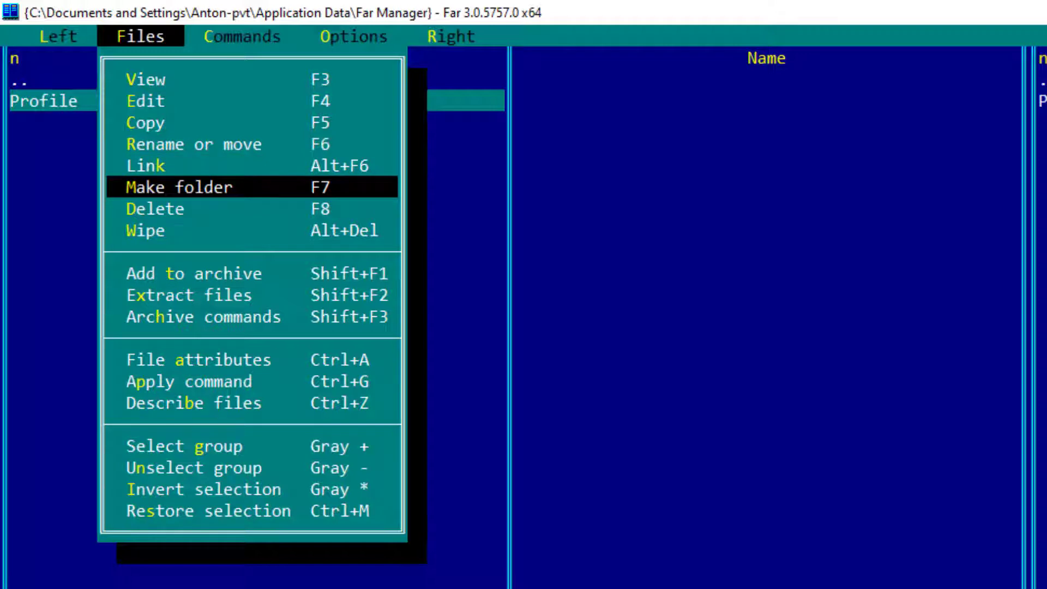
key("Down")
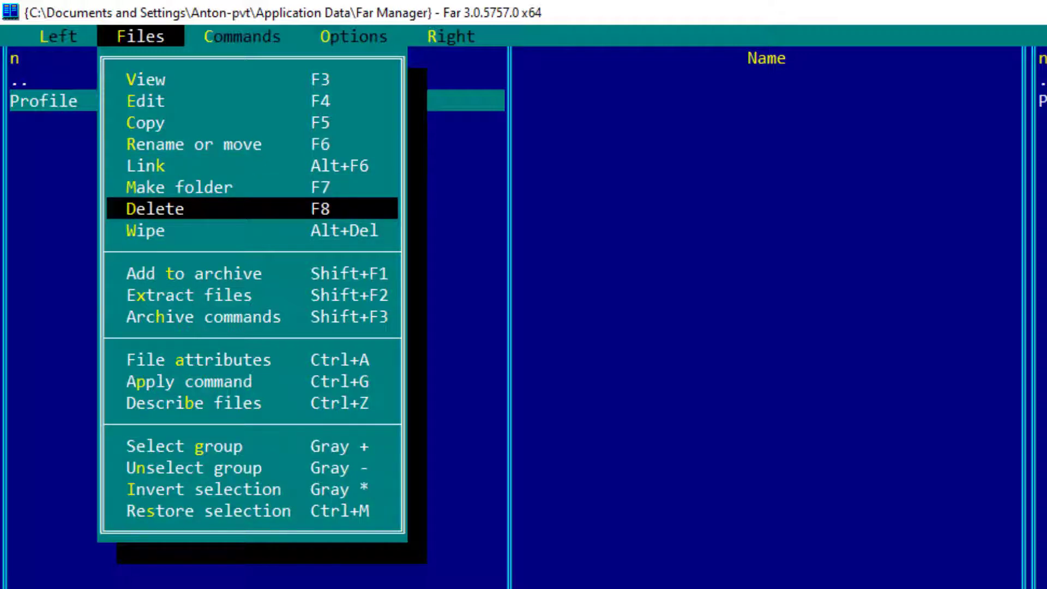
key("Down")
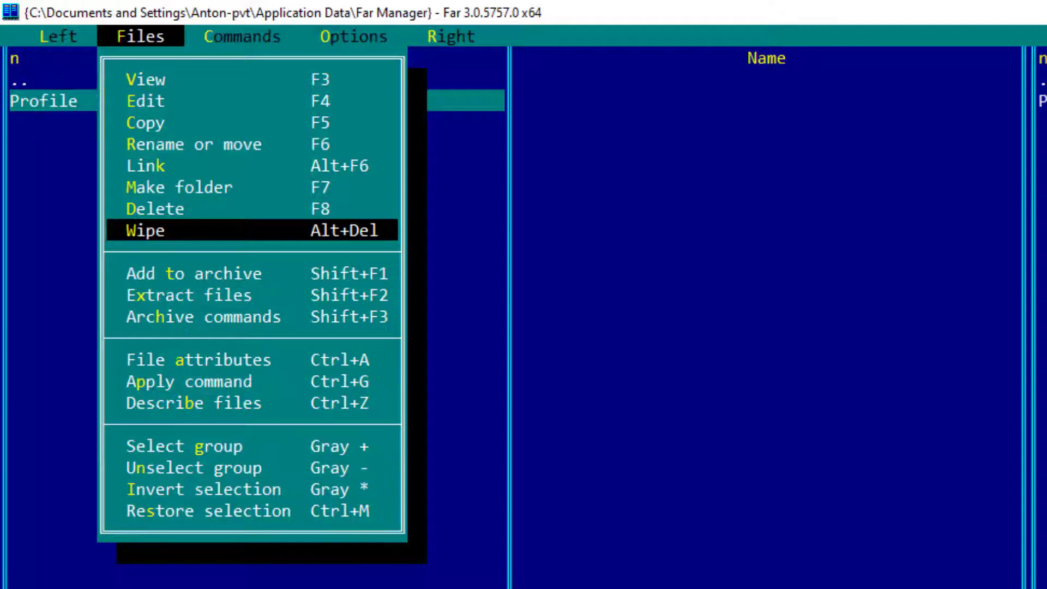
Step: Review the archive commands along with the File attributes, Apply command and Describe files operations
key("Down")
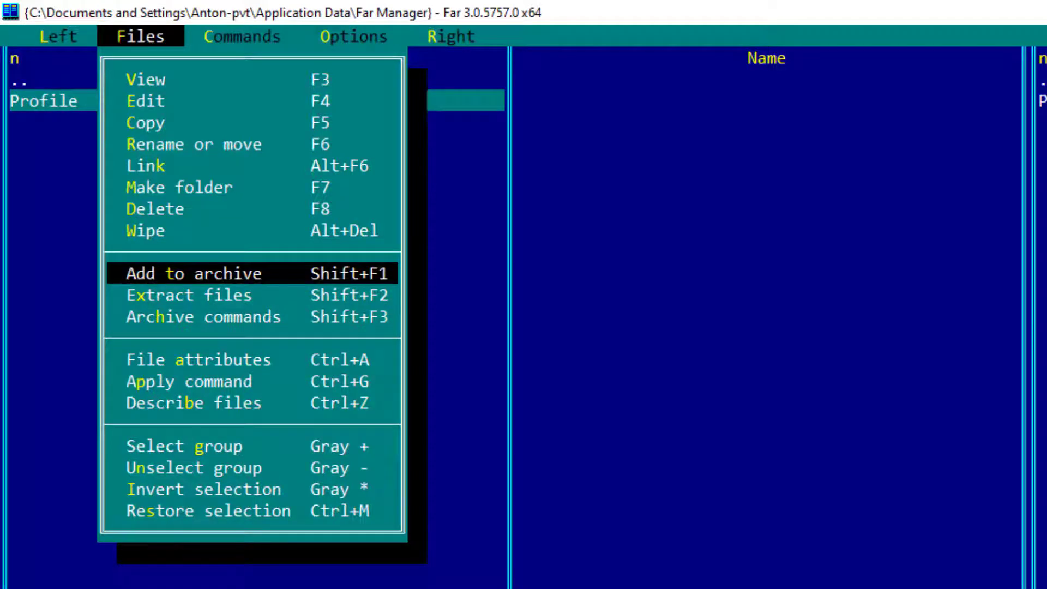
key("Down")
key("Down")
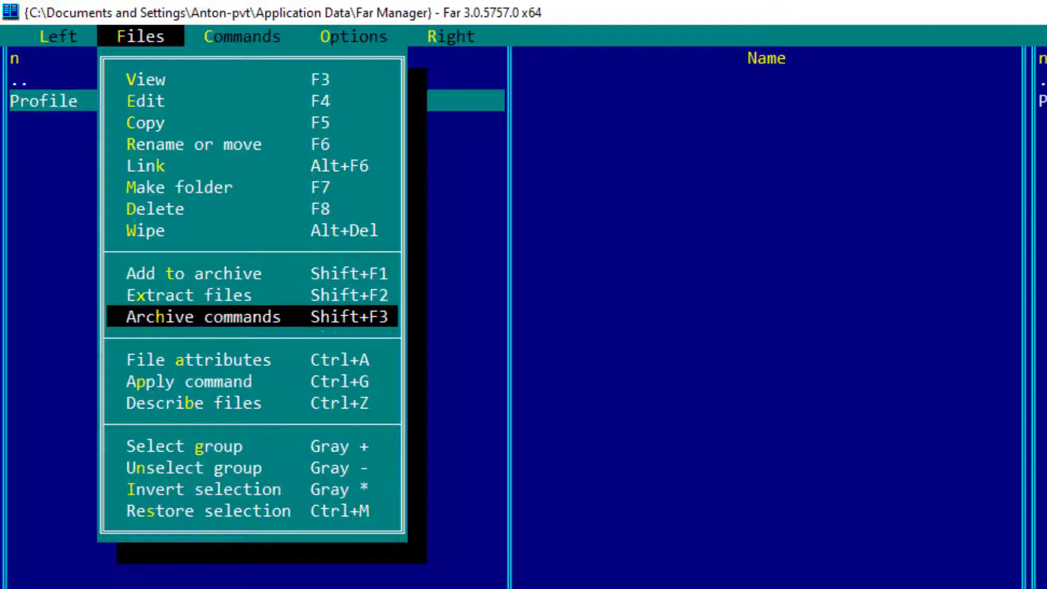
key("Down")
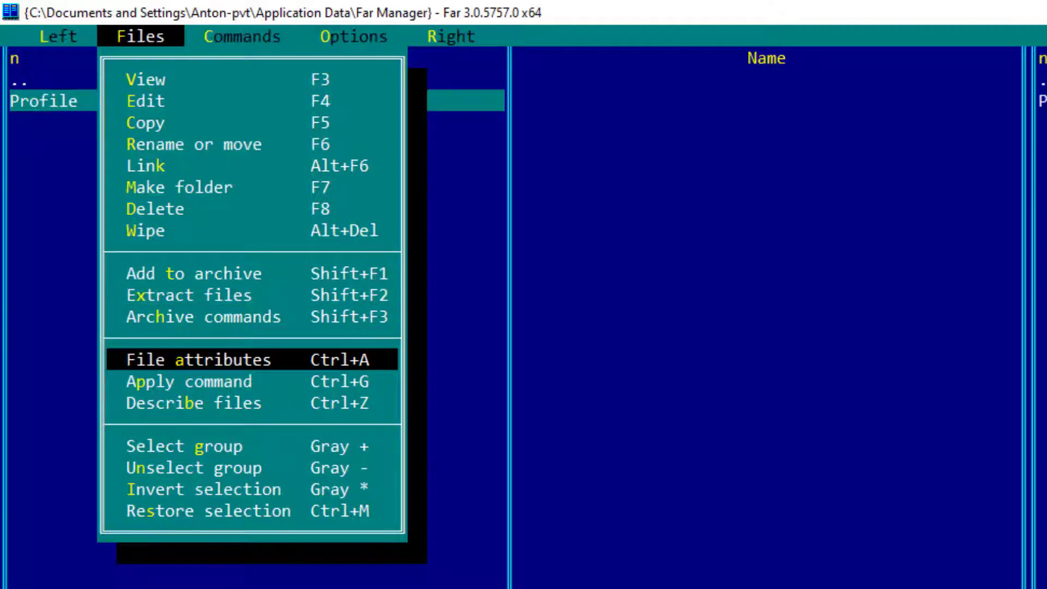
key("Down")
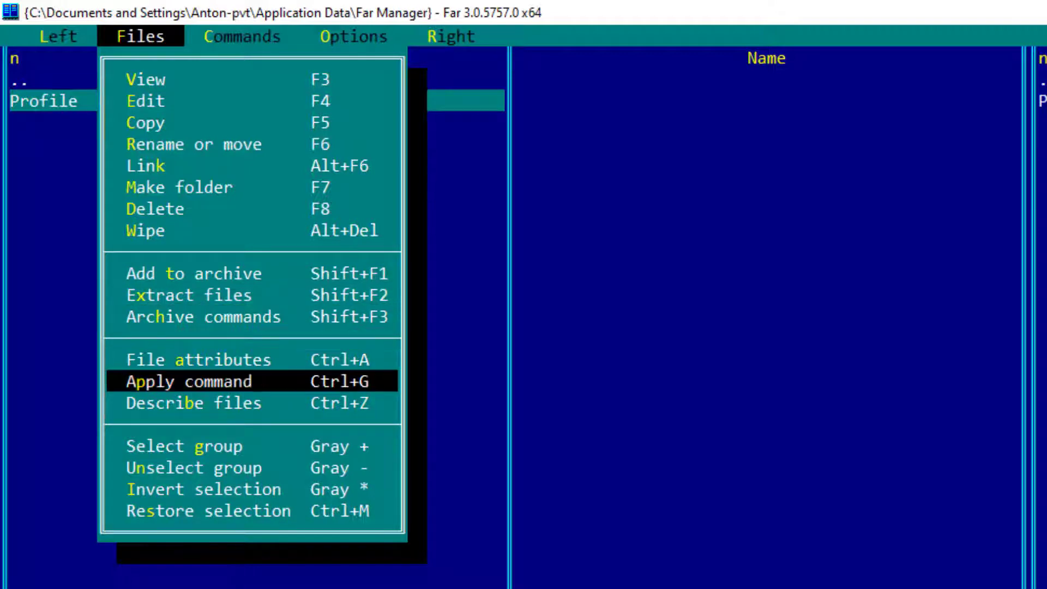
key("Down")
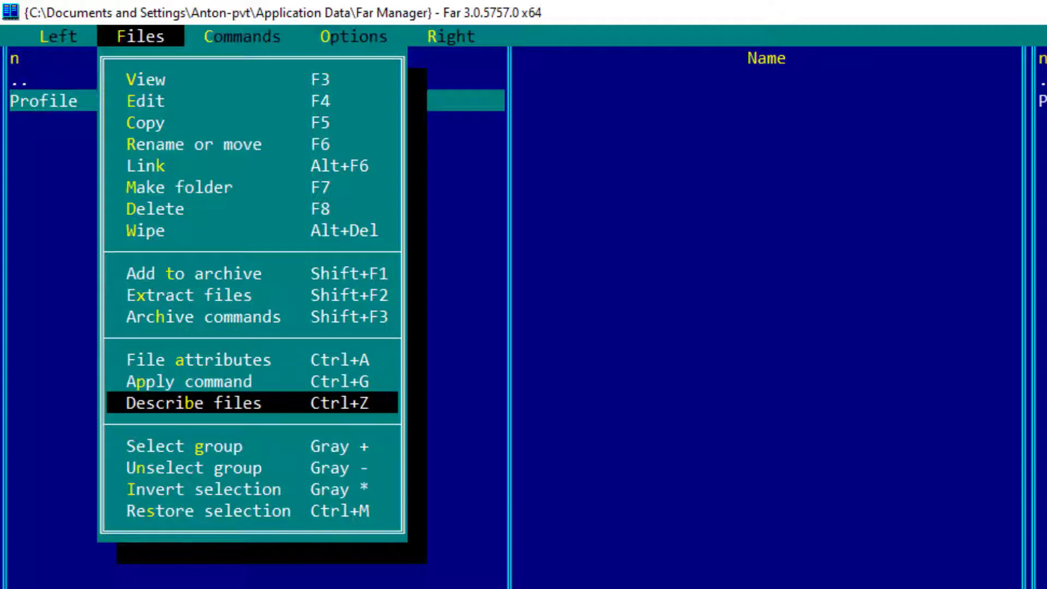
Step: Review the file selection commands: Select group, Unselect group, Invert selection and Restore selection
key("Down")
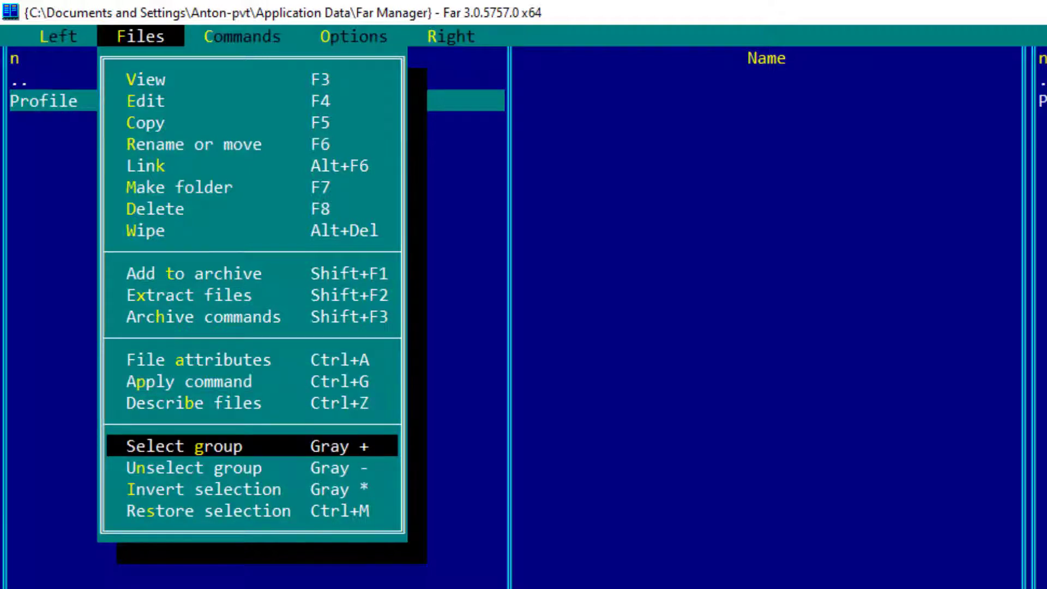
key("Down")
key("Down")
key("Down")
key("Up")
key("Up")
key("Up")
key("Down")
key("Down")
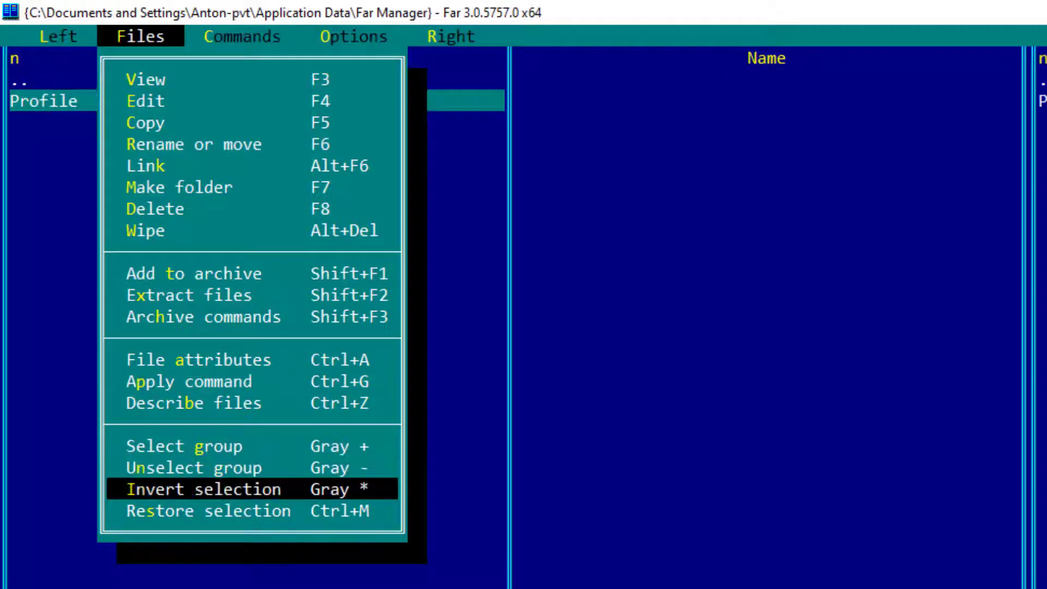
key("Down")
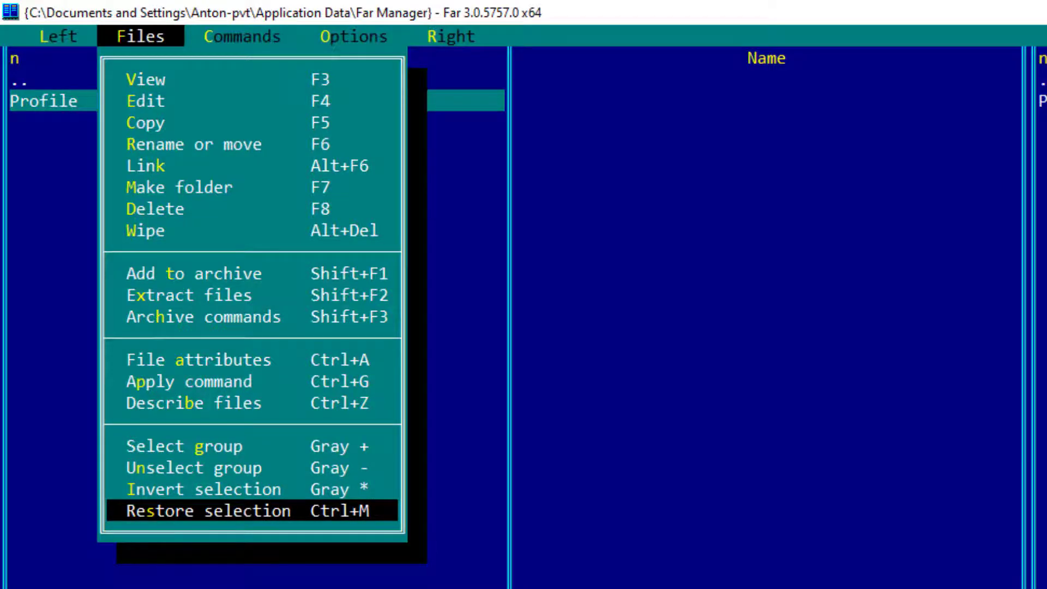
Step: Review the Find file, History, Video mode, File view history and Folders history commands
key("Right")
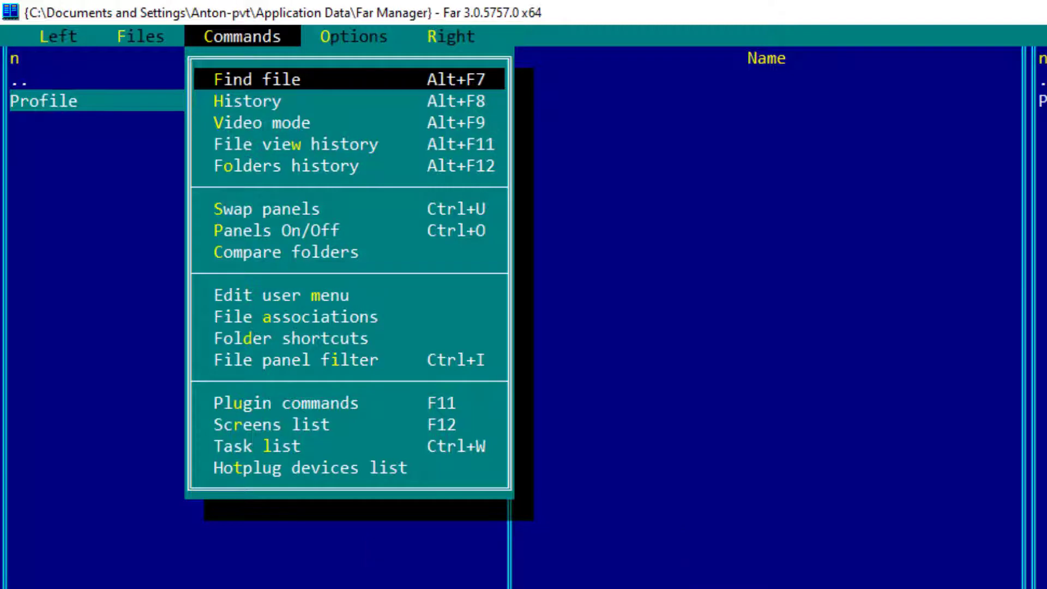
key("Down")
key("Down")
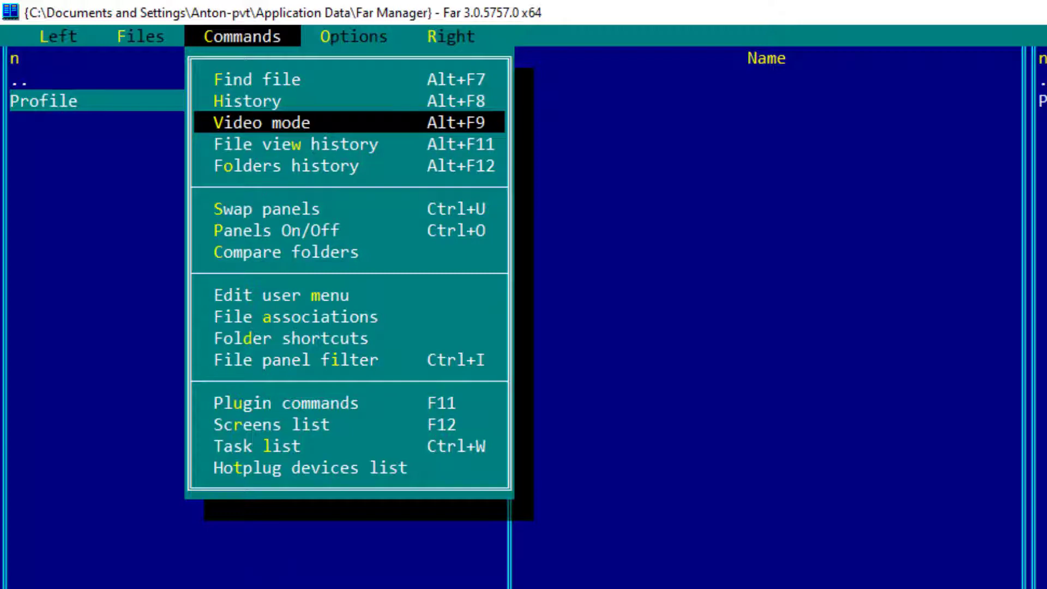
key("Down")
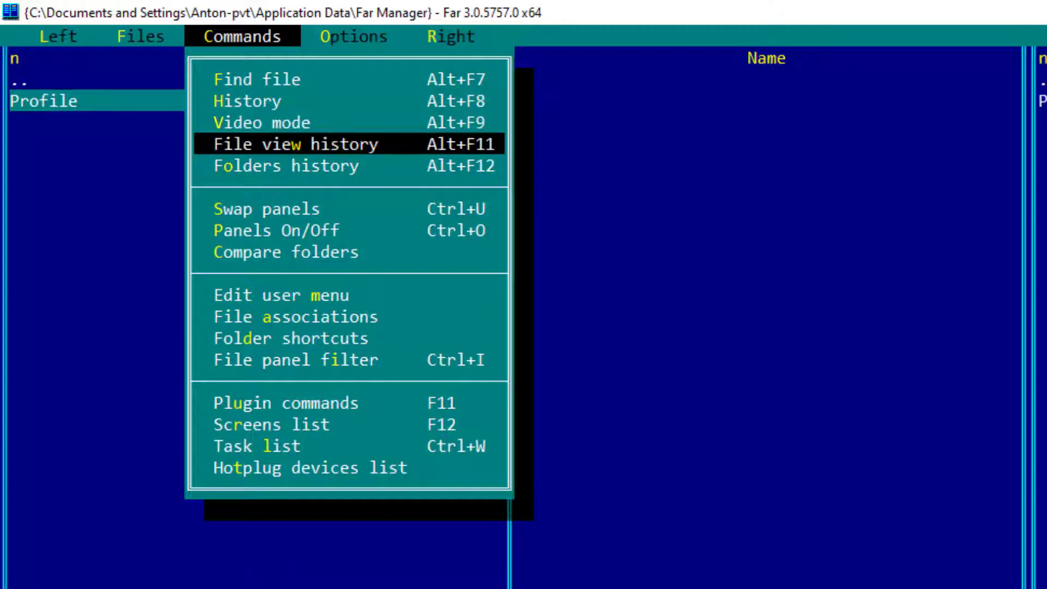
key("Down")
Step: Review the panel commands Swap panels, Panels On/Off and Compare folders
key("Down")
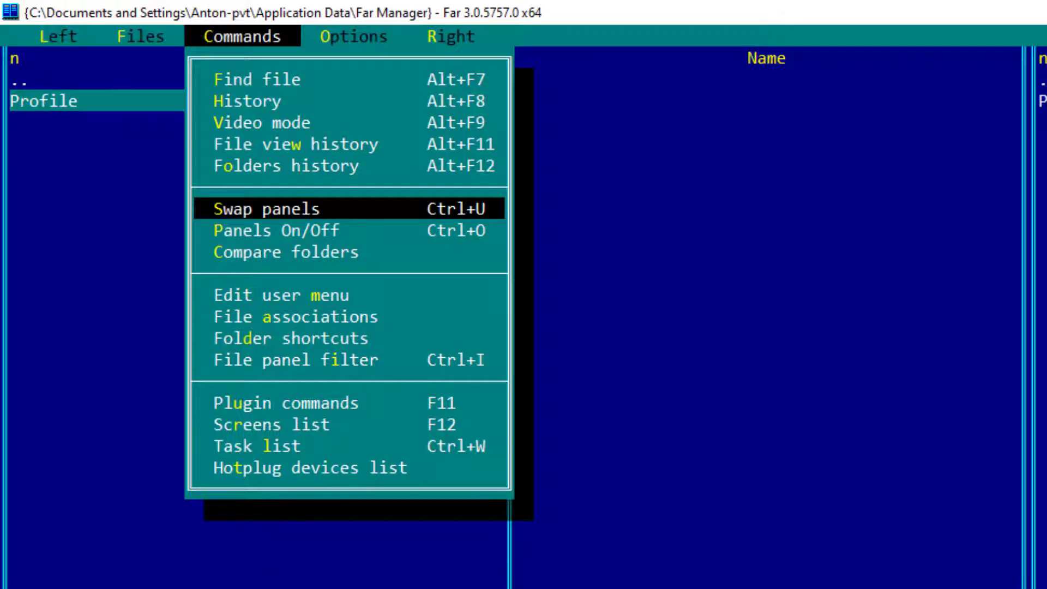
key("Down")
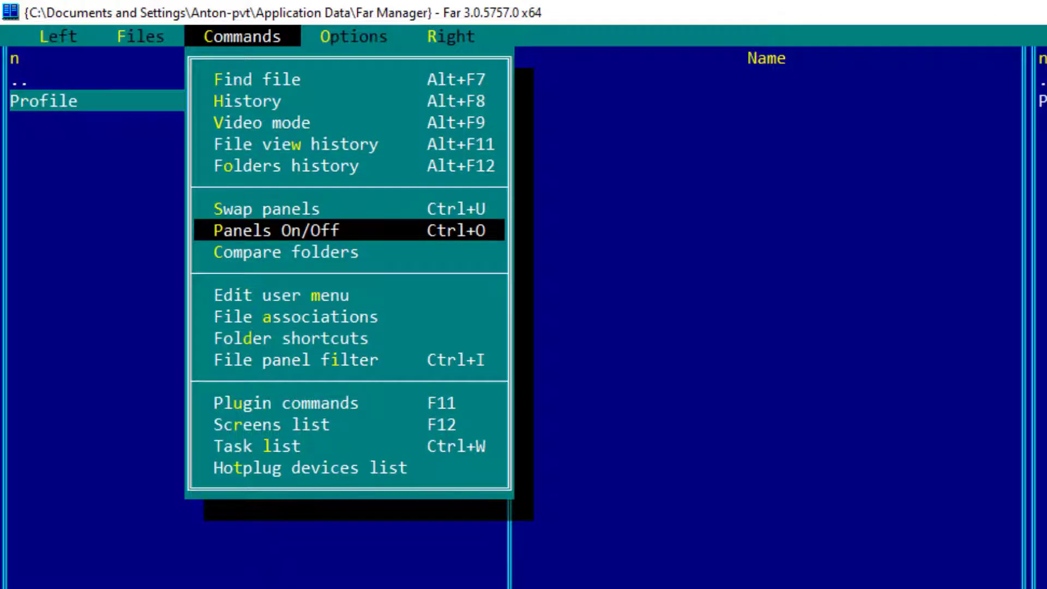
key("Down")
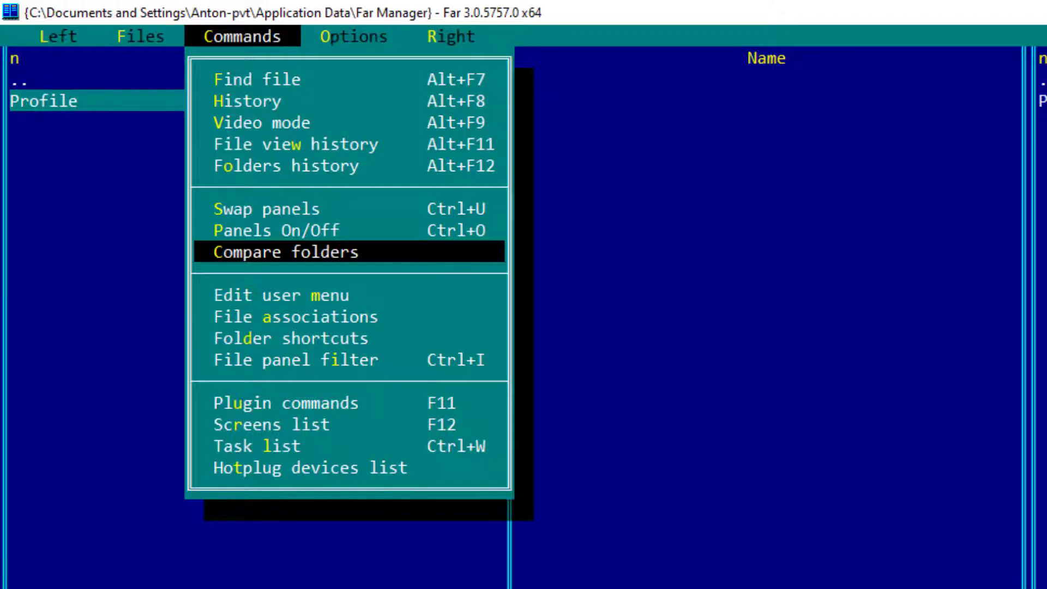
Step: Review the Edit user menu, File associations, Folder shortcuts and File panel filter commands
key("Down")
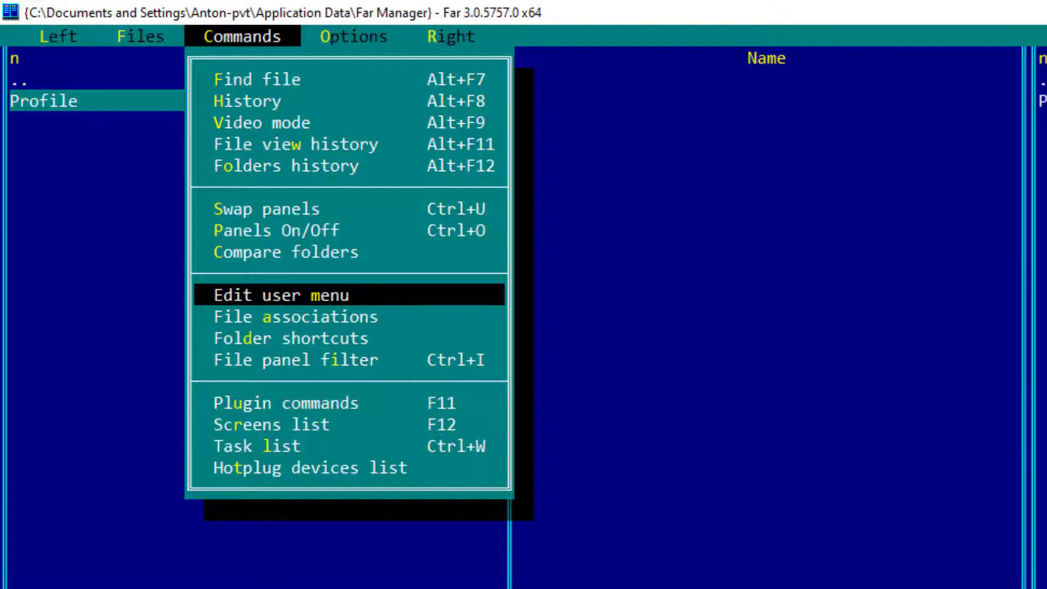
key("Down")
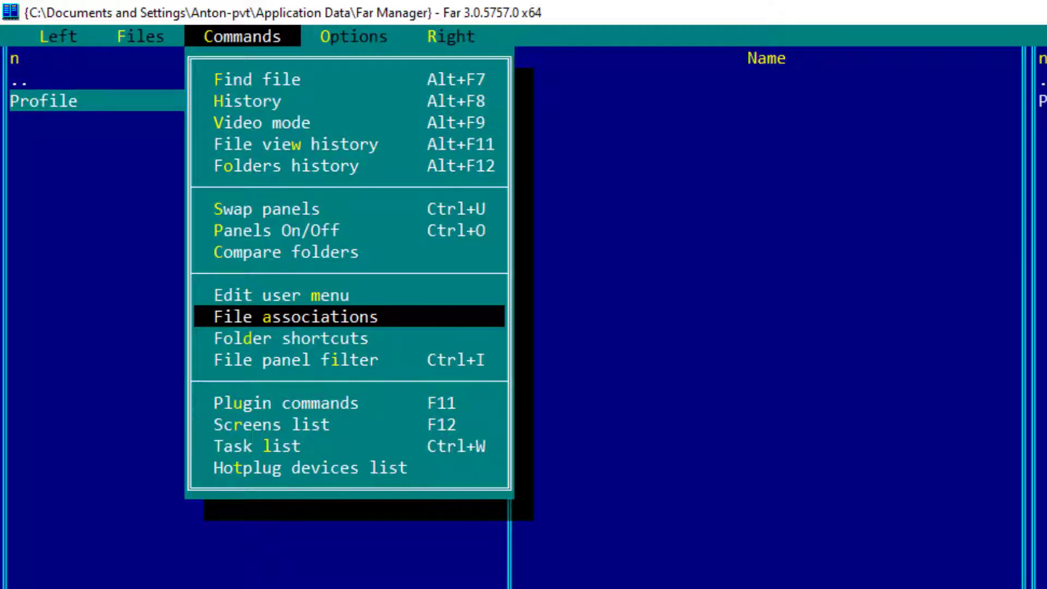
key("Down")
key("Down")
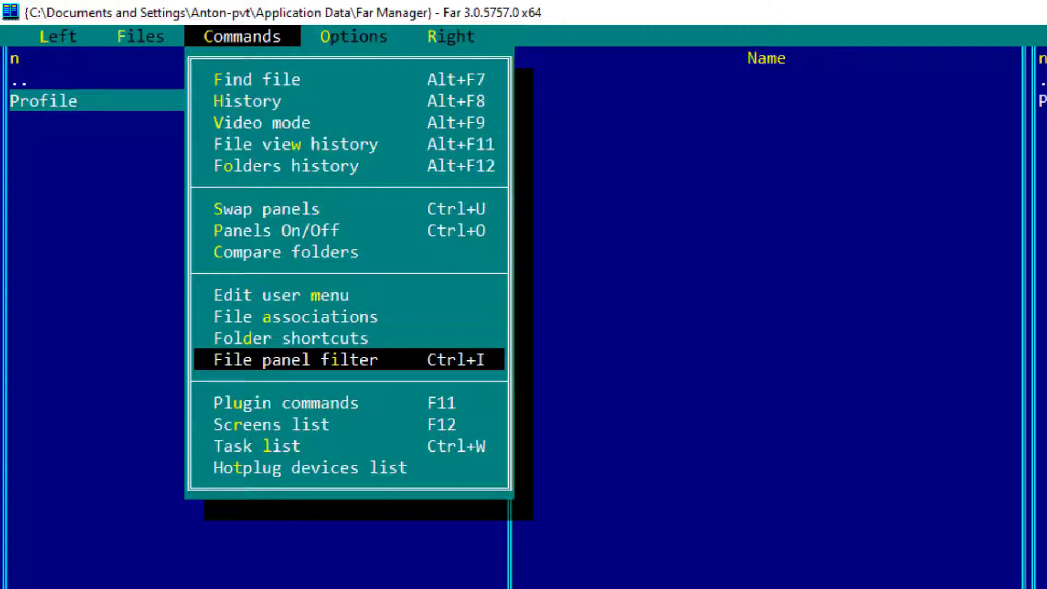
Step: Review the Plugin commands, Screens list, Task list and Hotplug devices list commands
key("Down")
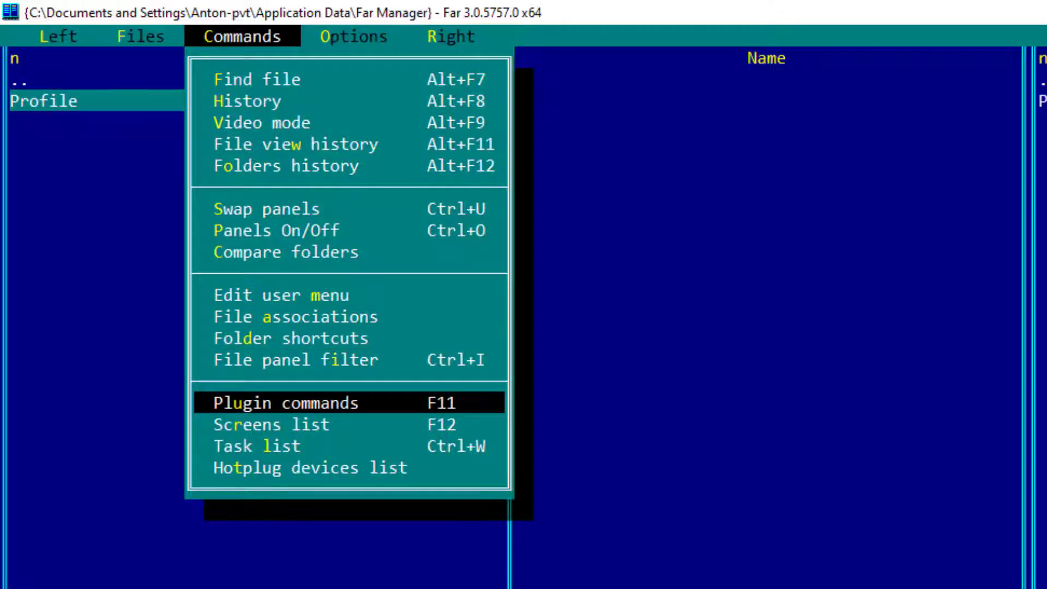
key("Down")
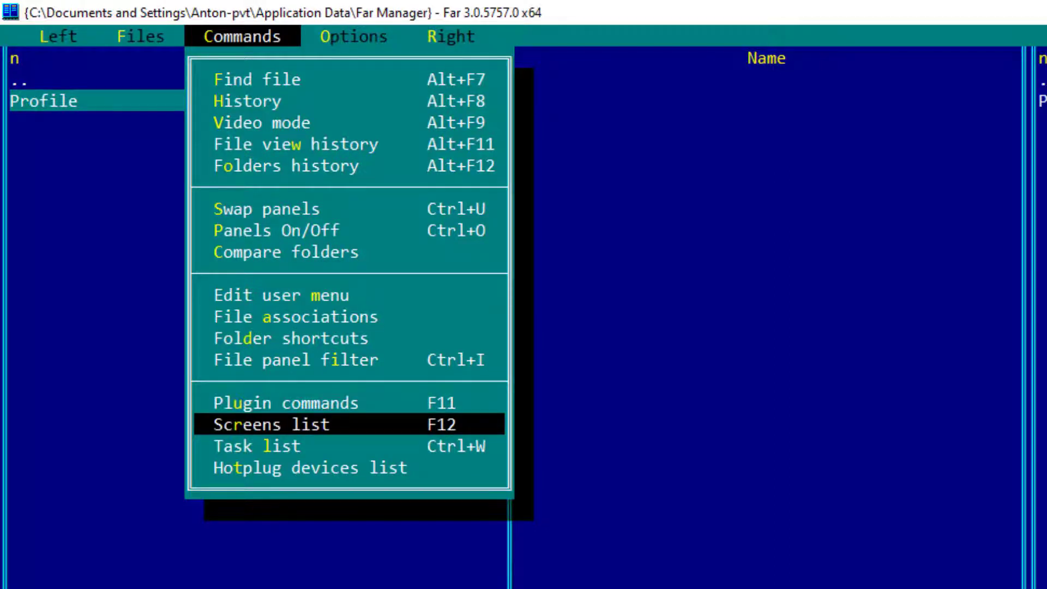
key("Down")
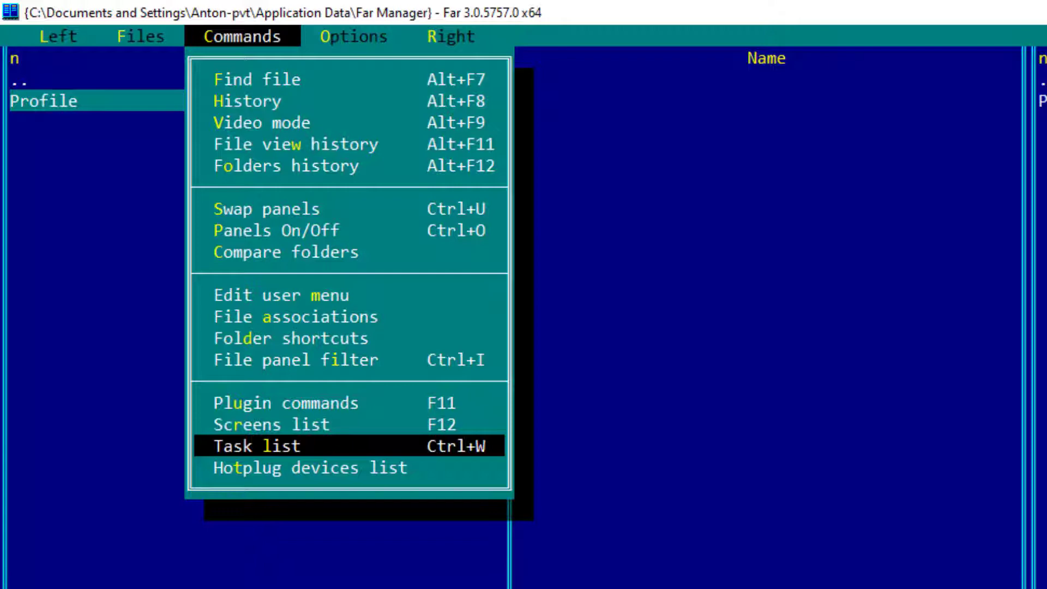
key("Down")
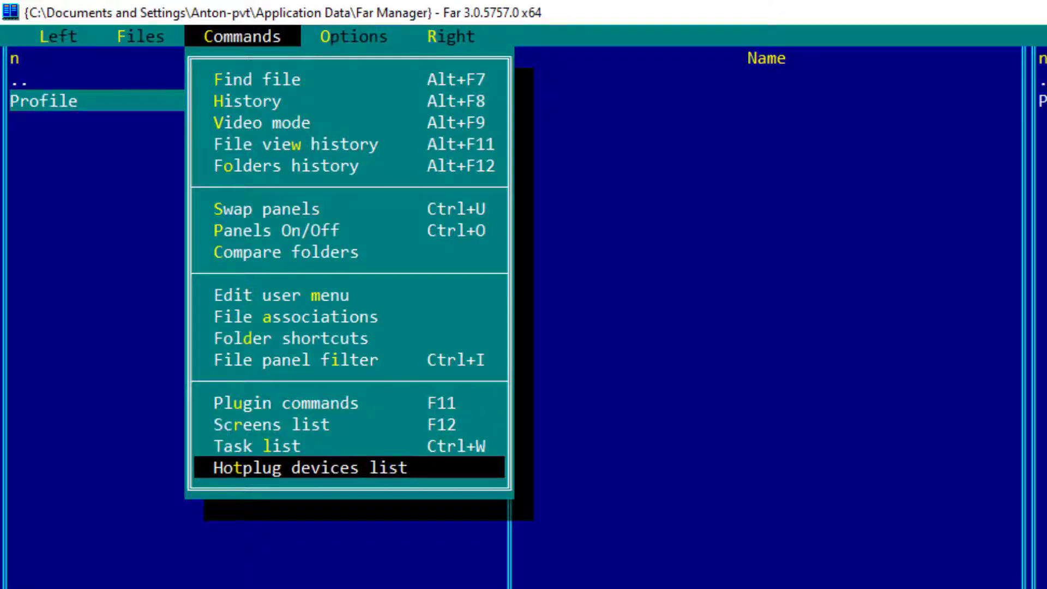
Step: Enable Auto save setup in the System settings and accept the change
key("Right")
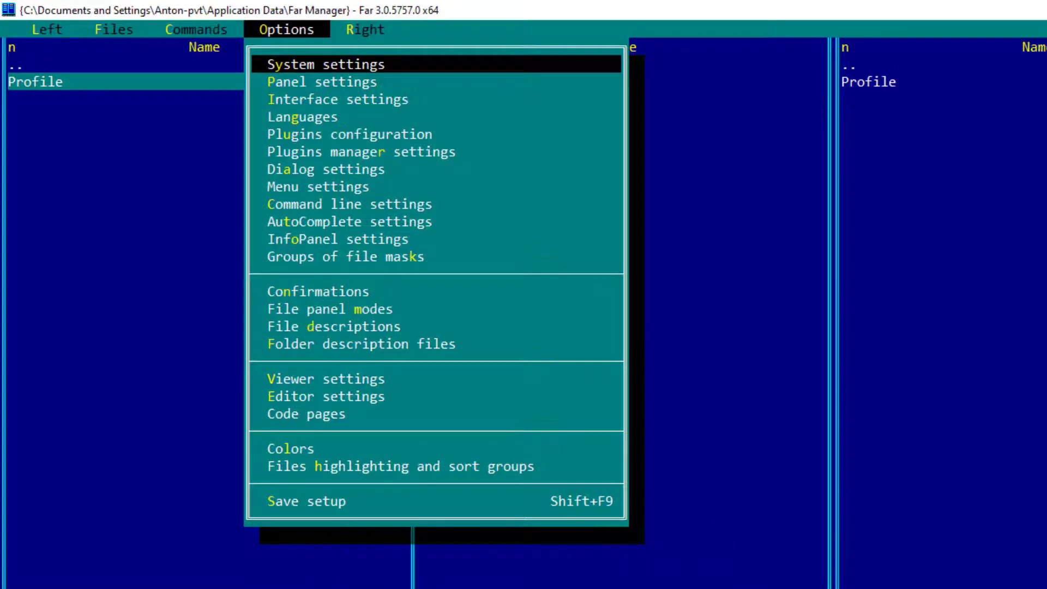
key("Return")
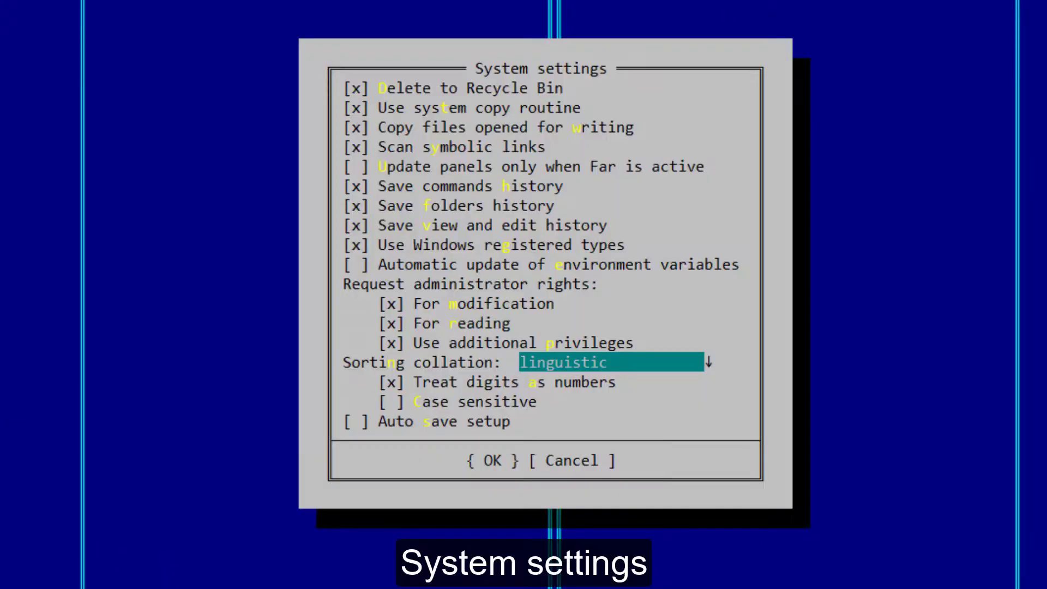
key("Down")
key("Down")
key("Down")
key("Down")
key("Down")
key("Down")
key("Down")
key("Down")
key("Down")
key("Down")
key("Down")
key("Down")
key("Down")
key("Down")
key("Down")
key("Down")
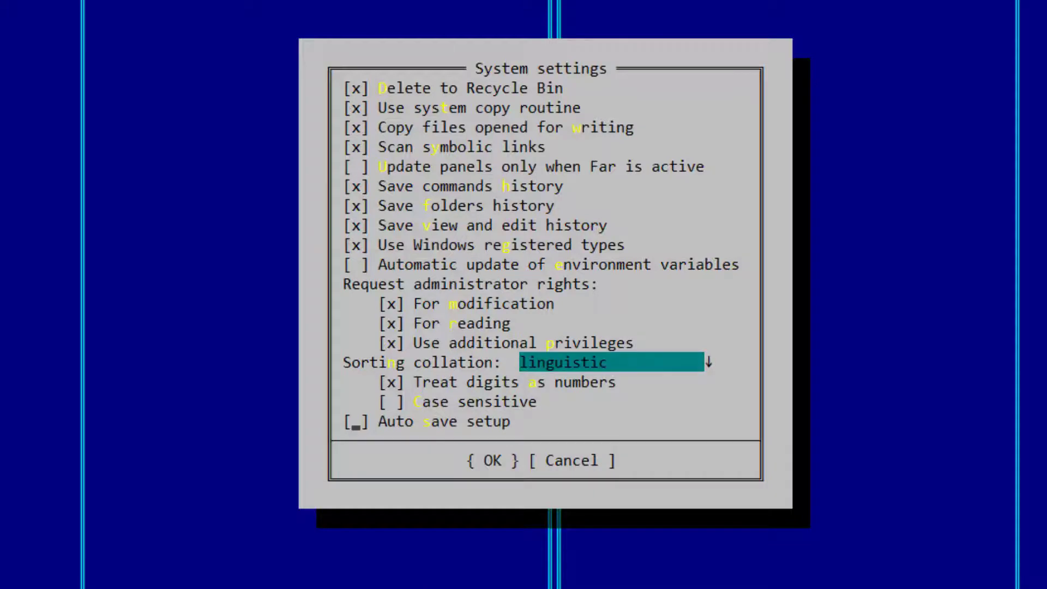
key("space")
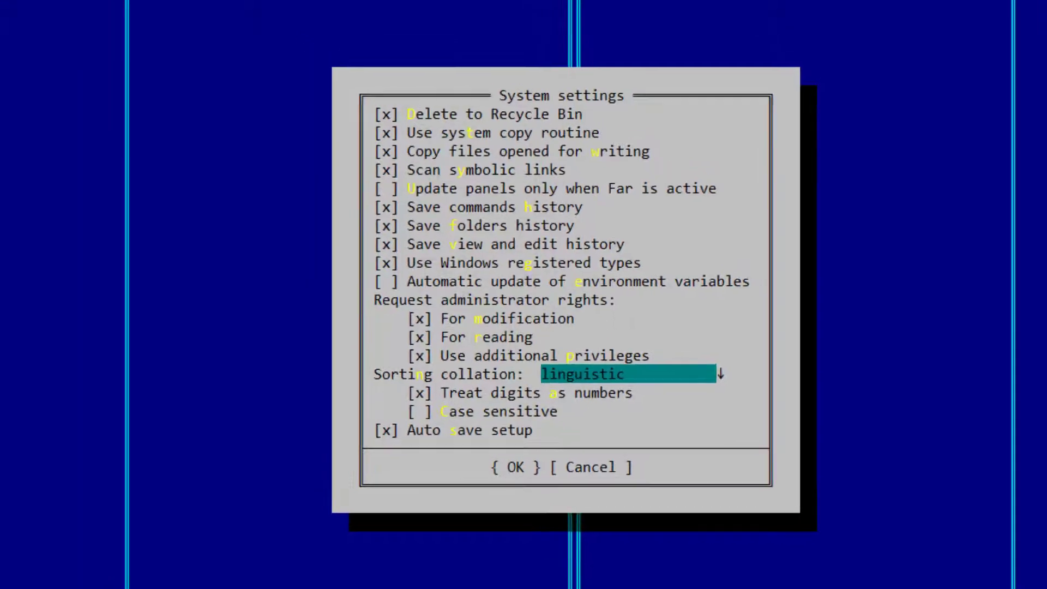
key("Return")
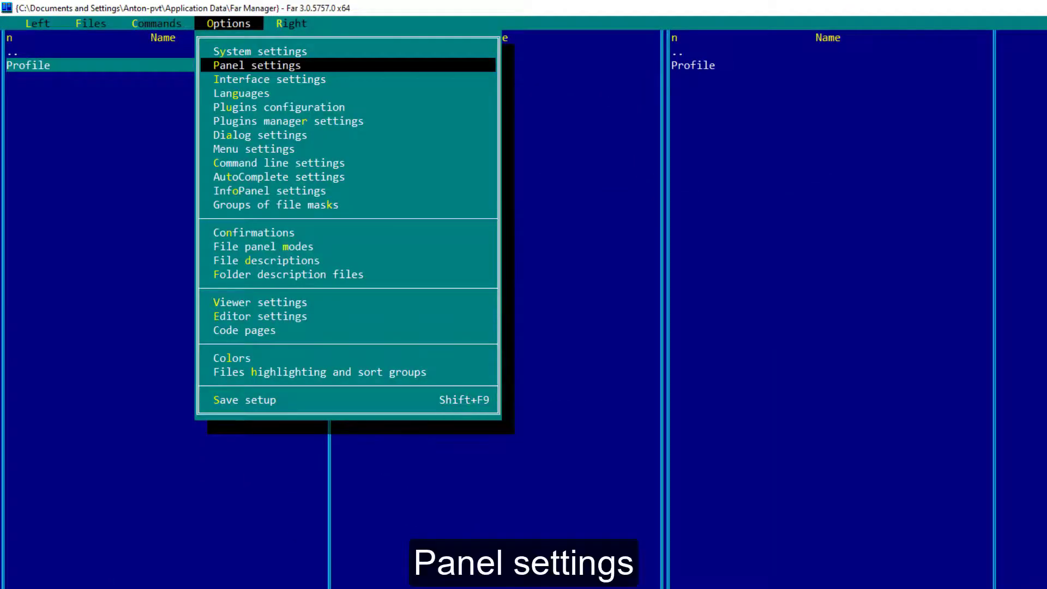
Step: Enable Select folders, Show free size and Show a scrollbar in the Panel settings and accept the changes
key("Return")
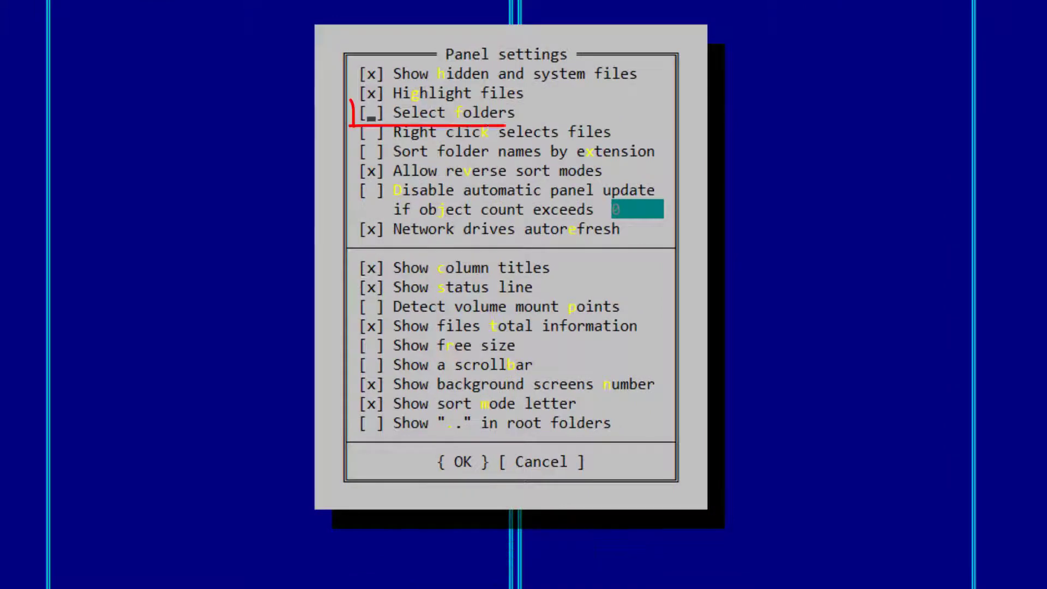
key("space")
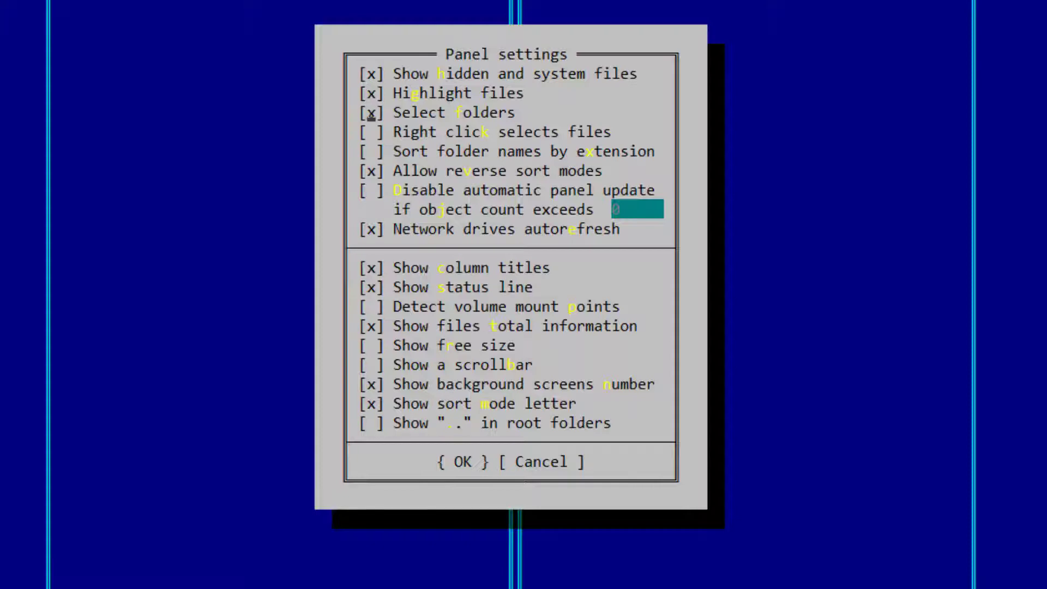
key("Down")
key("Down")
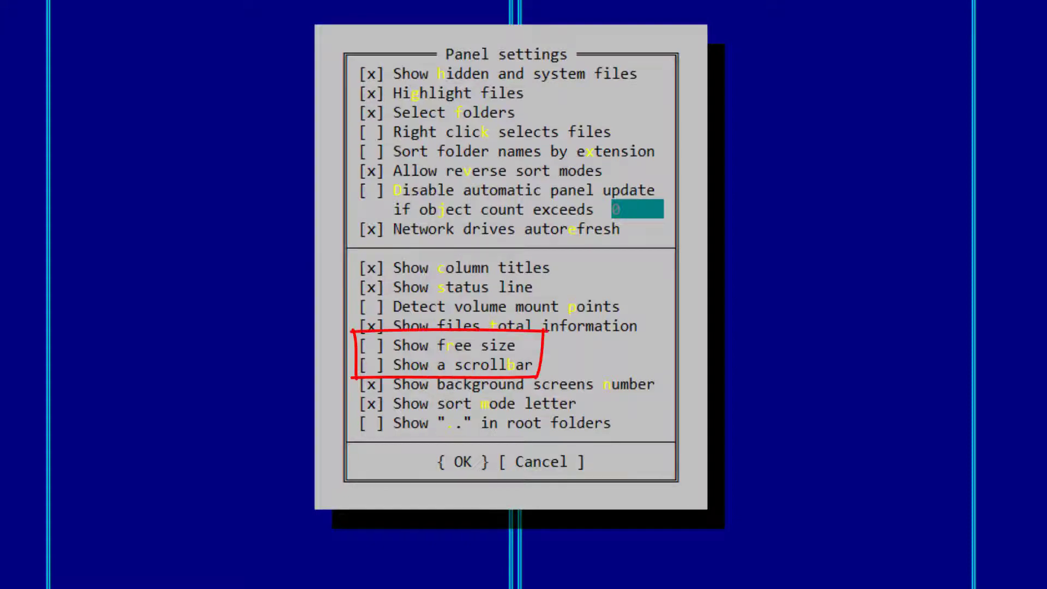
key("Down")
key("Down")
key("Down")
key("Down")
key("space")
key("Down")
key("space")
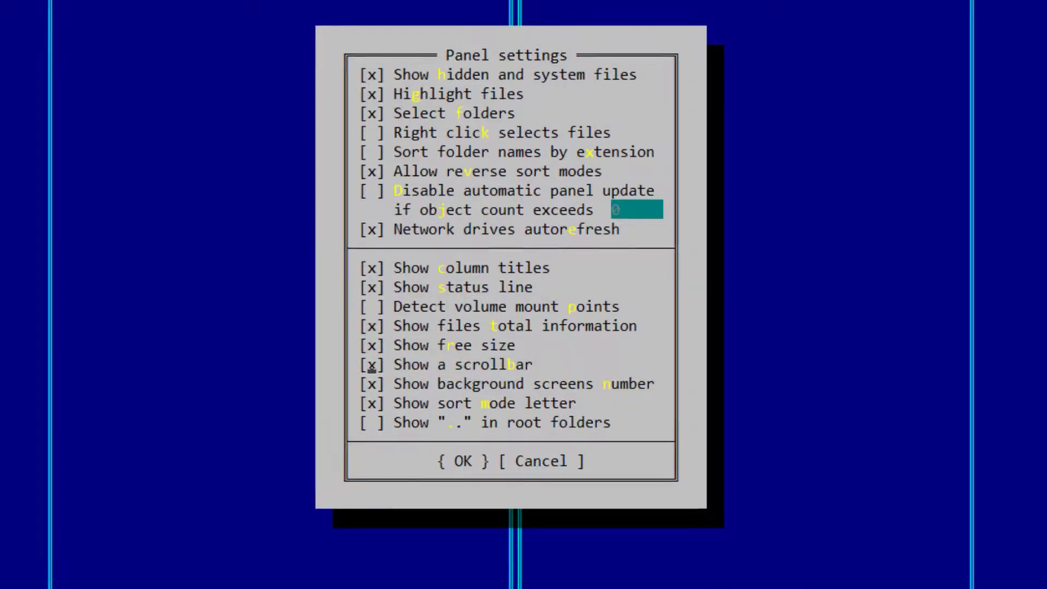
key("Return")
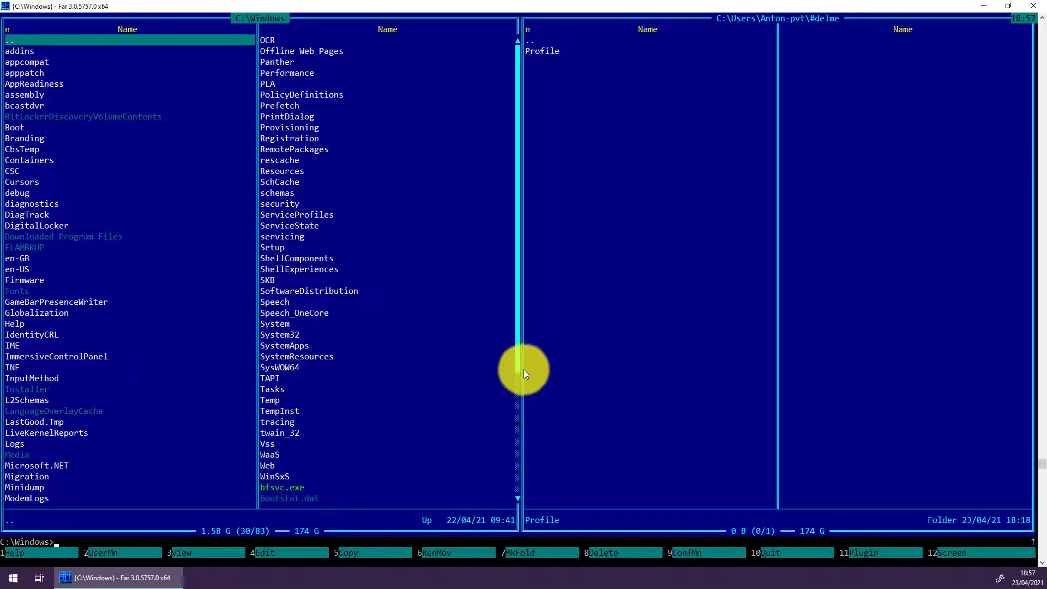
Step: Go through the C:\Windows listing down to write.exe to check how the panel's scrollbar behaves
key("Down")
key("Down")
key("Down")
key("Down")
key("Down")
key("Down")
key("Down")
key("Down")
key("Down")
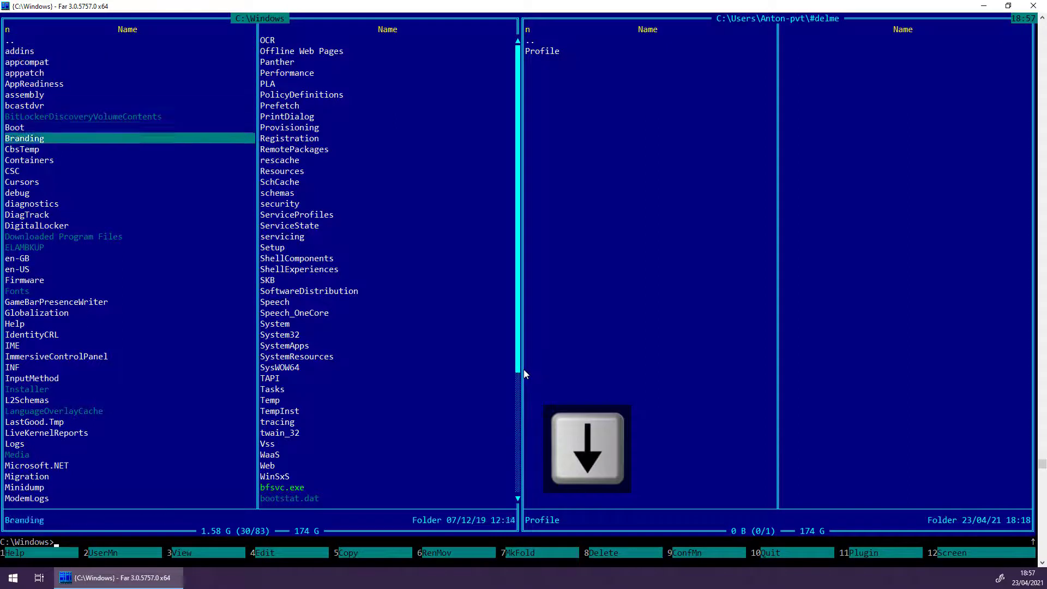
key("Down")
key("Down")
key("Down")
key("Down")
key("Down")
key("Down")
key("Down")
key("Down")
key("Down")
key("Down")
key("Down")
key("Down")
key("Down")
key("Down")
key("Down")
key("Down")
key("Down")
key("Down")
key("Down")
key("Down")
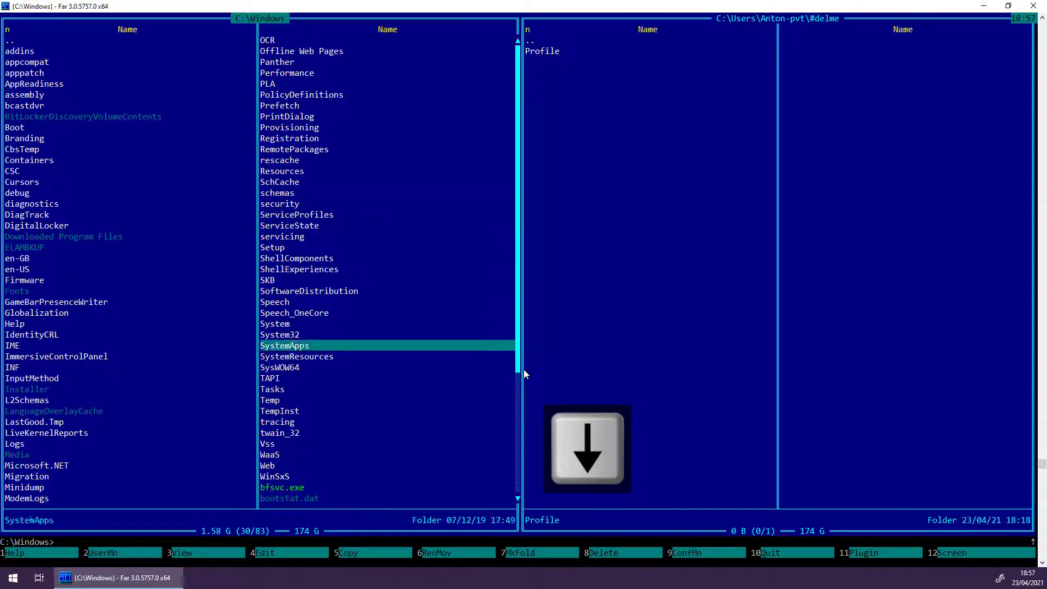
key("Down")
key("Down")
key("Down")
key("Down")
key("Down")
key("Down")
key("Down")
key("Down")
key("Down")
key("Down")
key("Down")
key("Down")
key("Down")
key("Down")
key("Down")
key("Down")
key("Down")
key("Down")
key("Down")
key("Down")
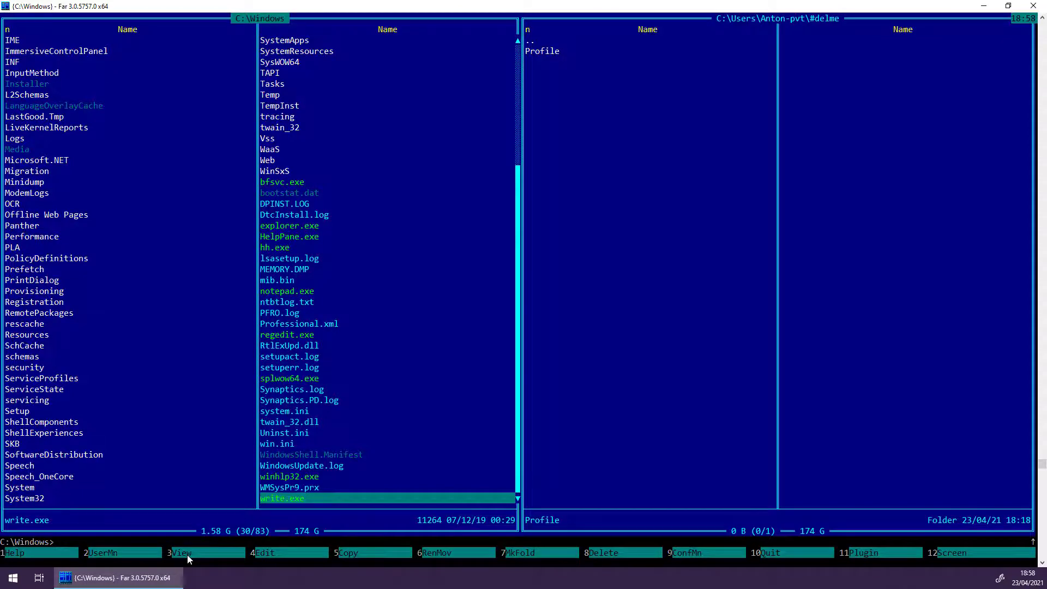
Step: Examine the alternative function-key command sets offered by each modifier and modifier combination
key("shift")
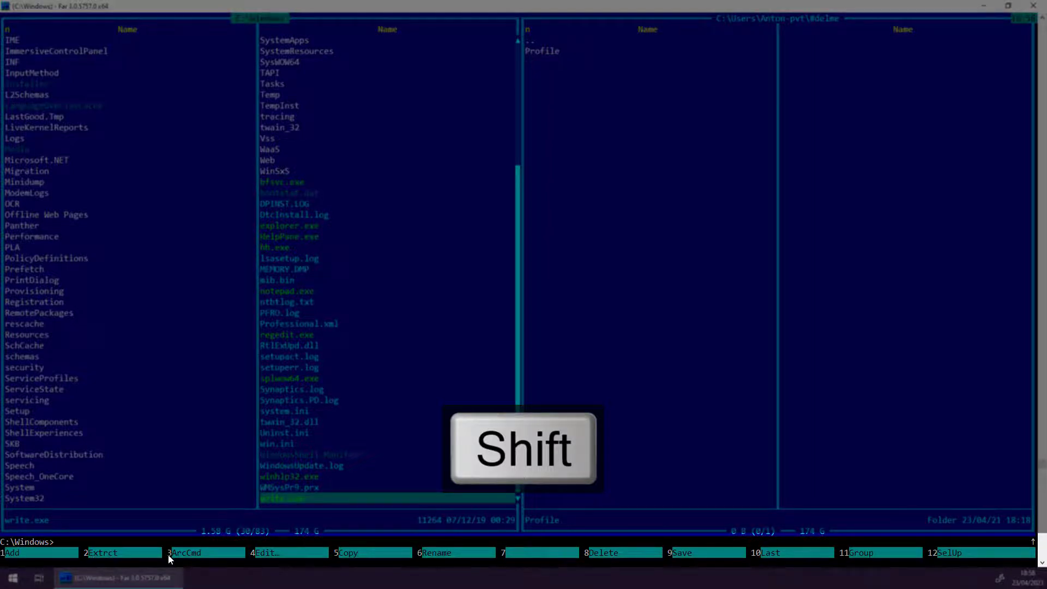
key("ctrl")
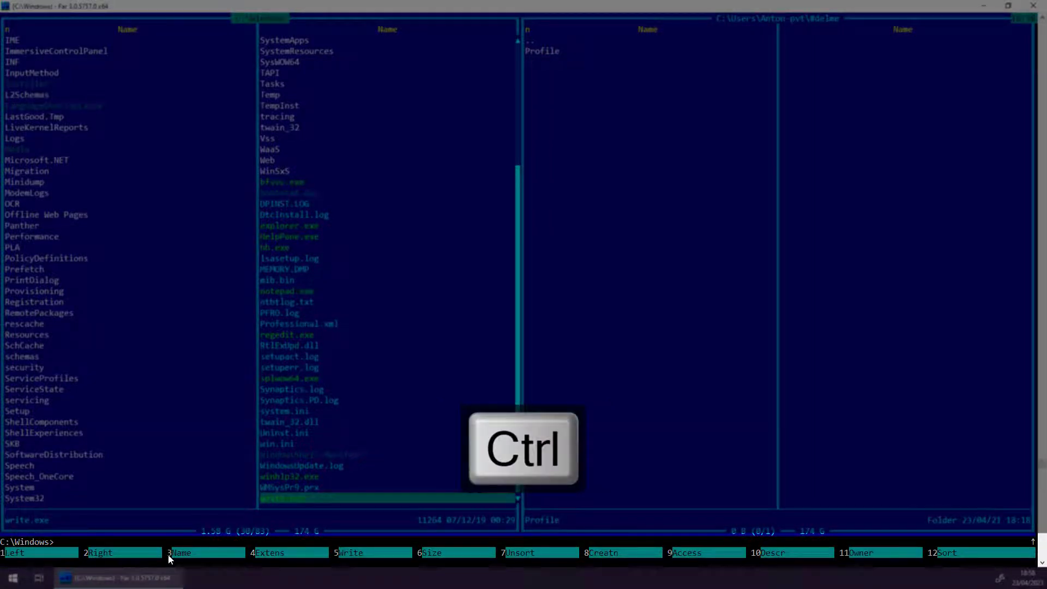
key("alt")
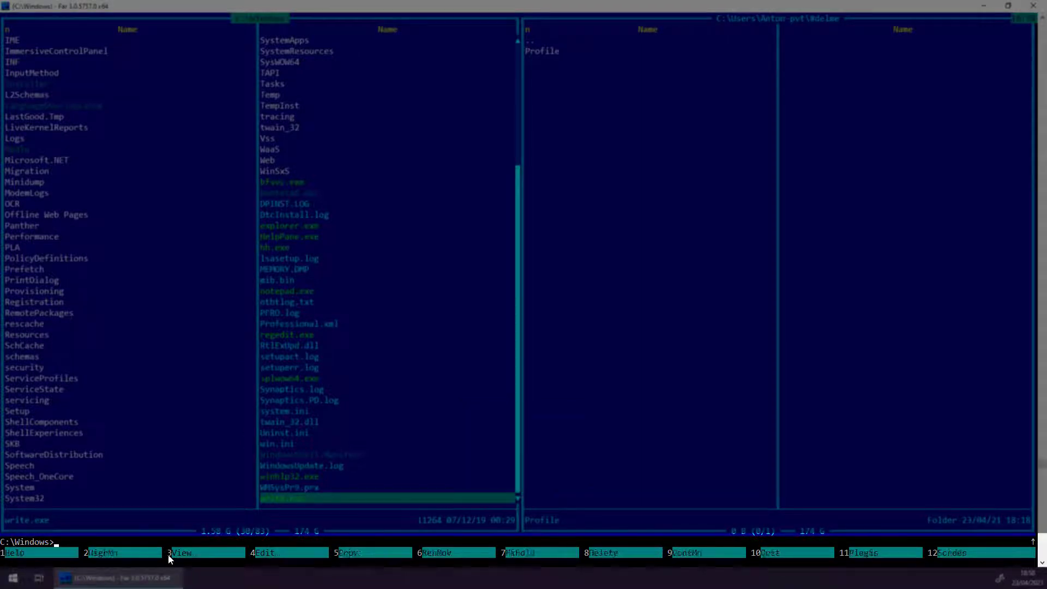
key("alt+shift")
key("ctrl+shift")
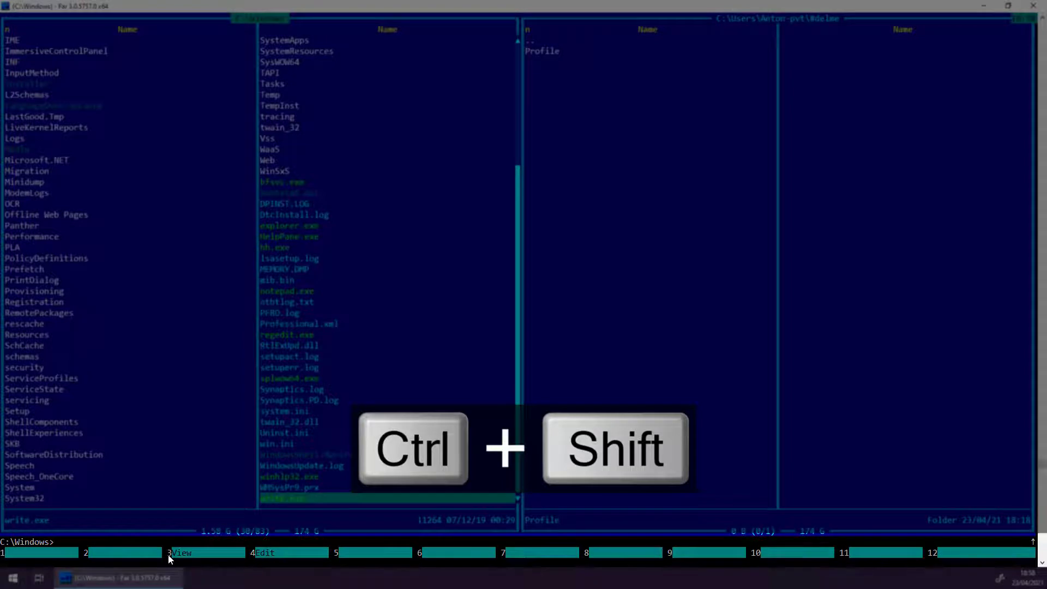
key("ctrl+alt")
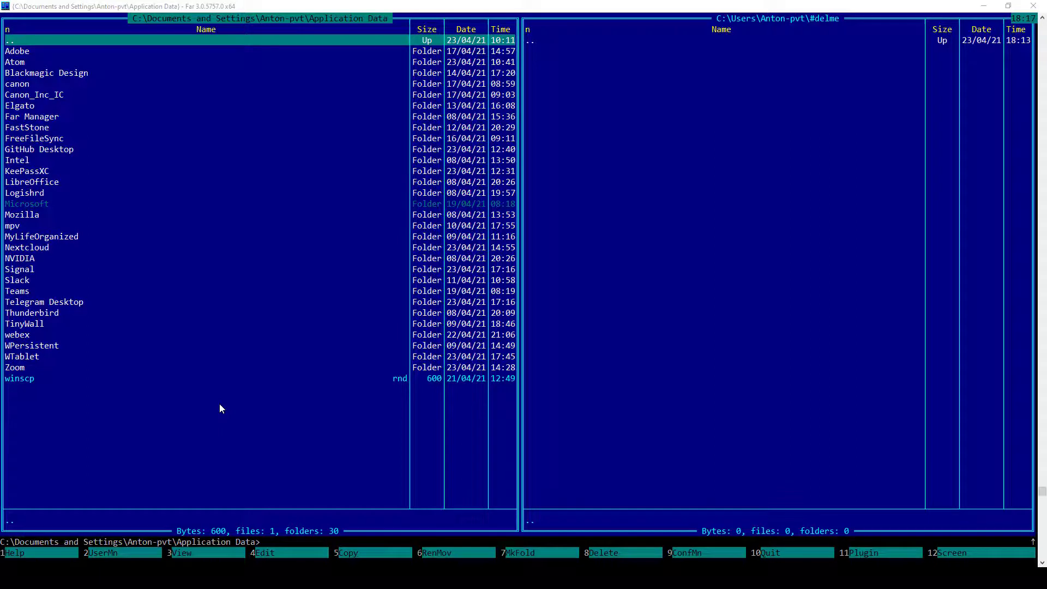
Step: Copy the Profile folder from the Far Manager application data folder to the #delme folder with default copy options
left_click(128, 121)
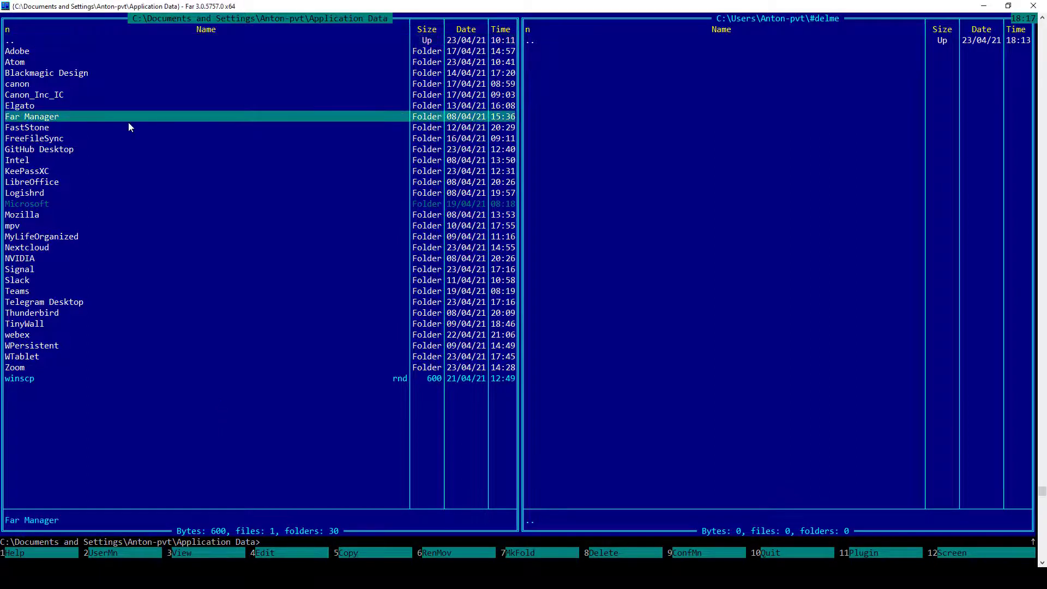
key("Return")
key("Down")
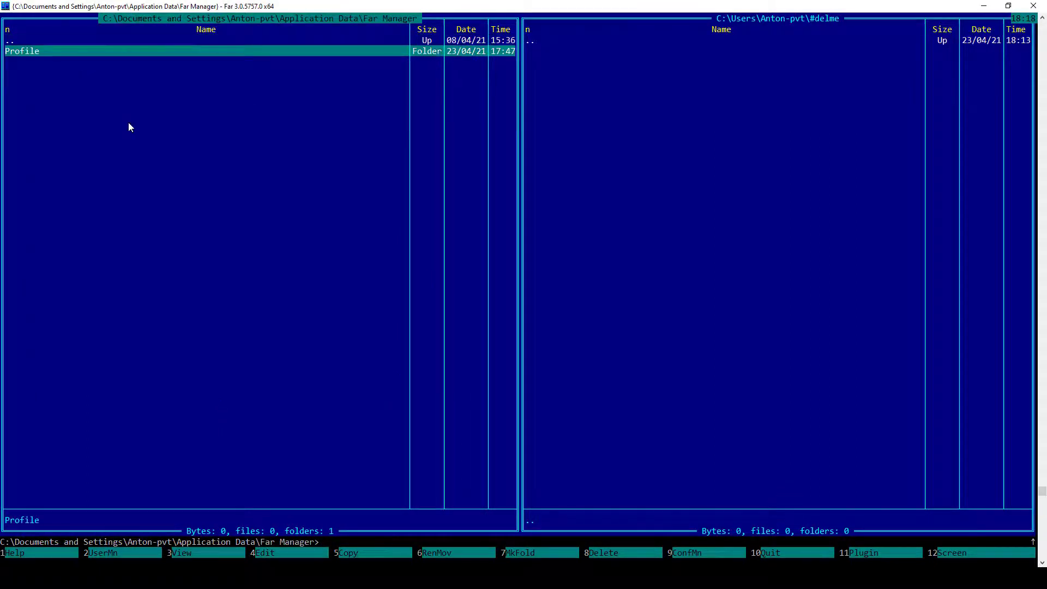
key("Return")
key("Return")
key("F5")
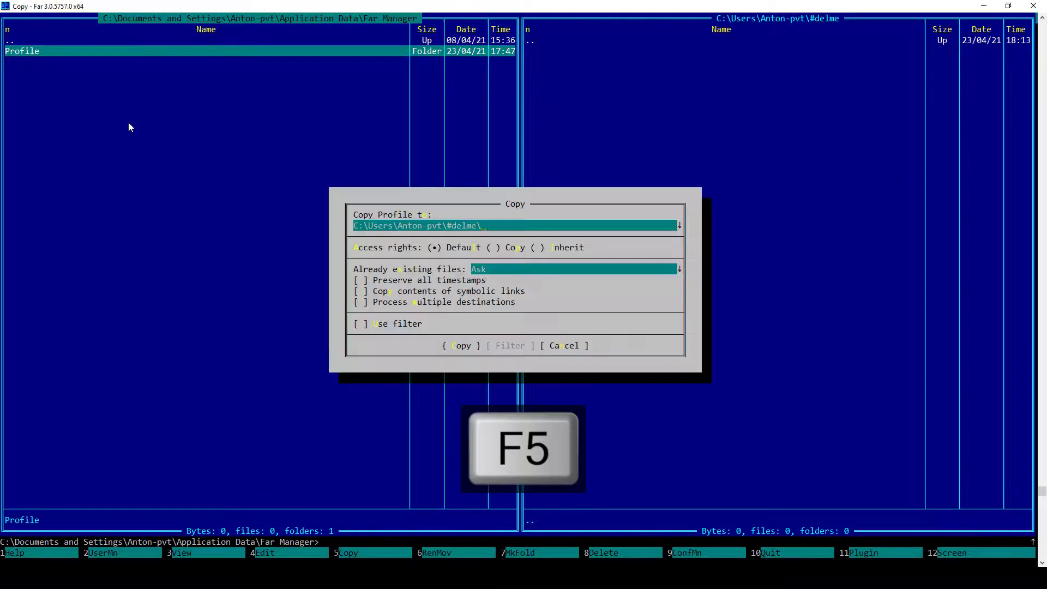
key("Return")
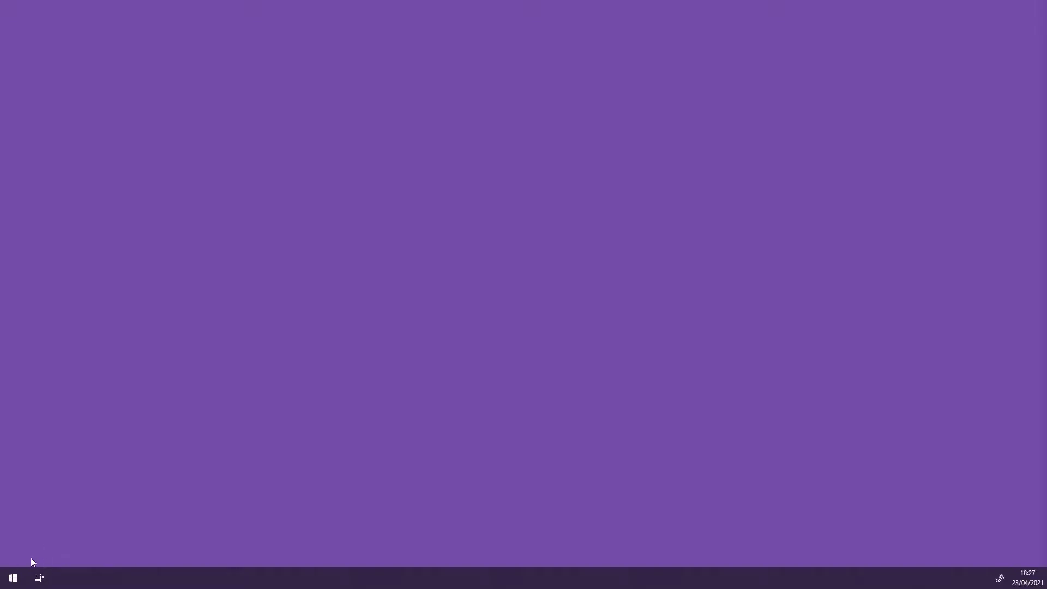
Step: Open Command Prompt, snap it to the left half of the screen and change to the Far Manager application data folder
left_click(17, 578)
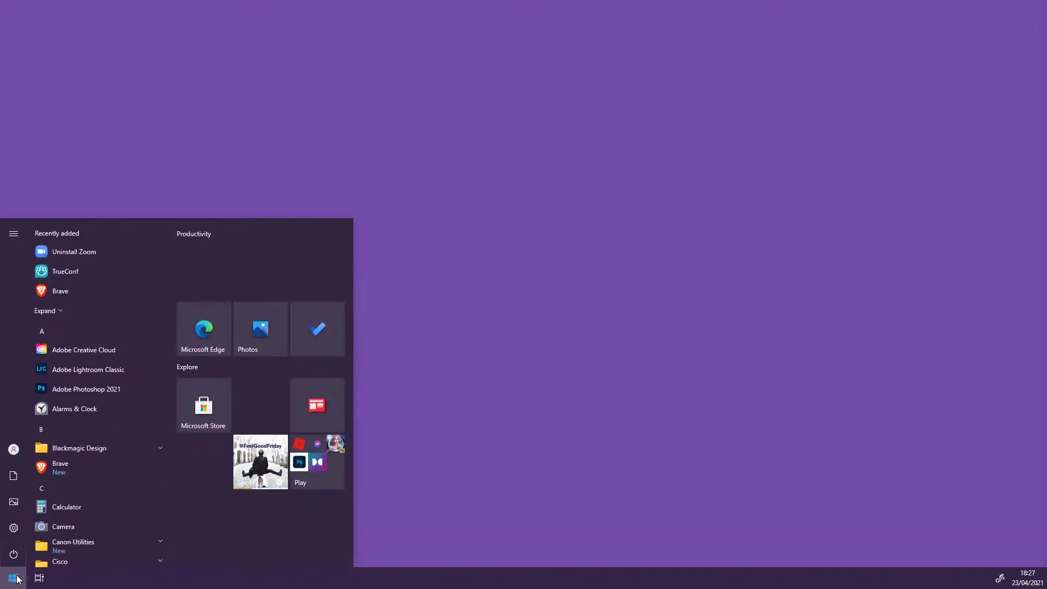
type("cmd")
key("Return")
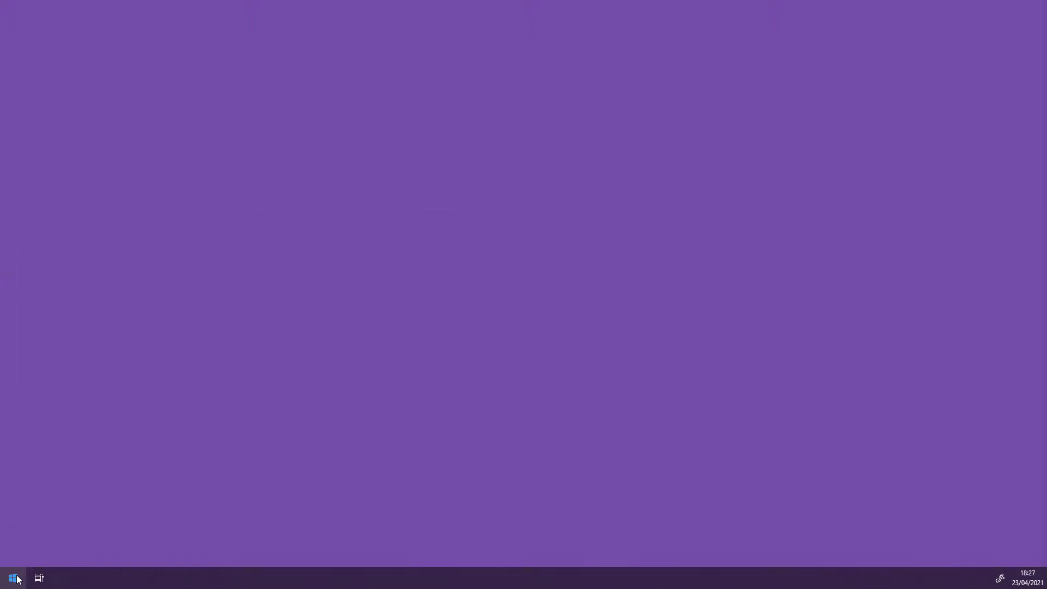
key("super+Left")
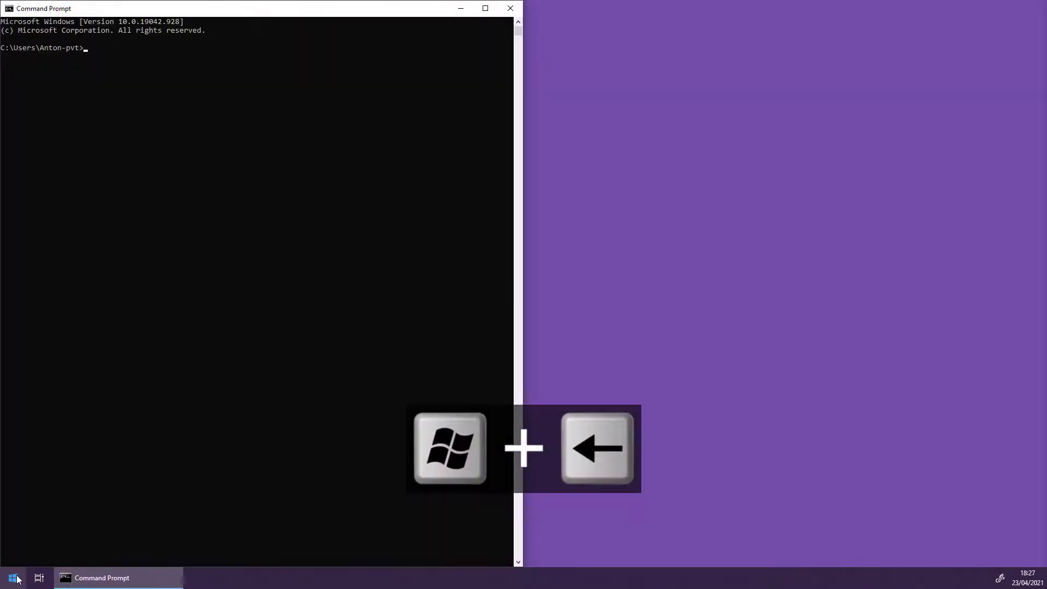
key("ctrl+v")
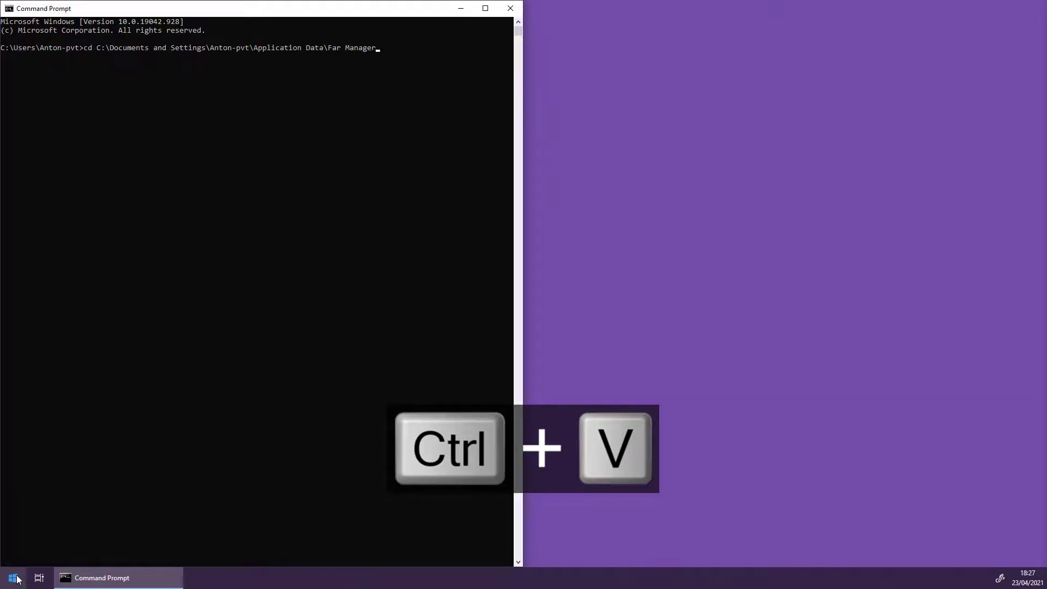
key("Return")
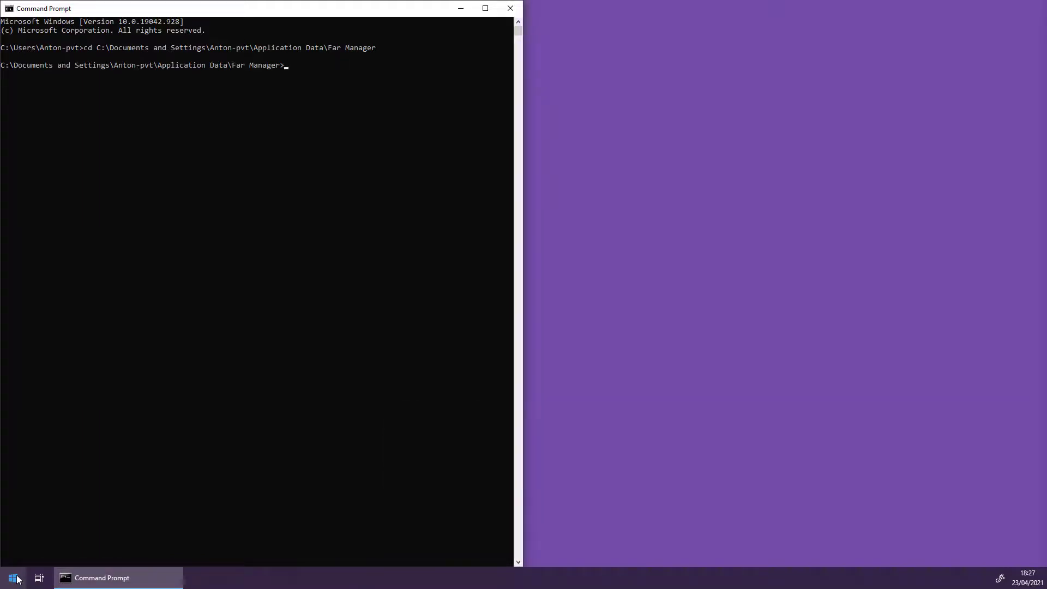
Step: List the contents of the Far Manager application data folder and of its Profile subfolder
type("dir")
key("Return")
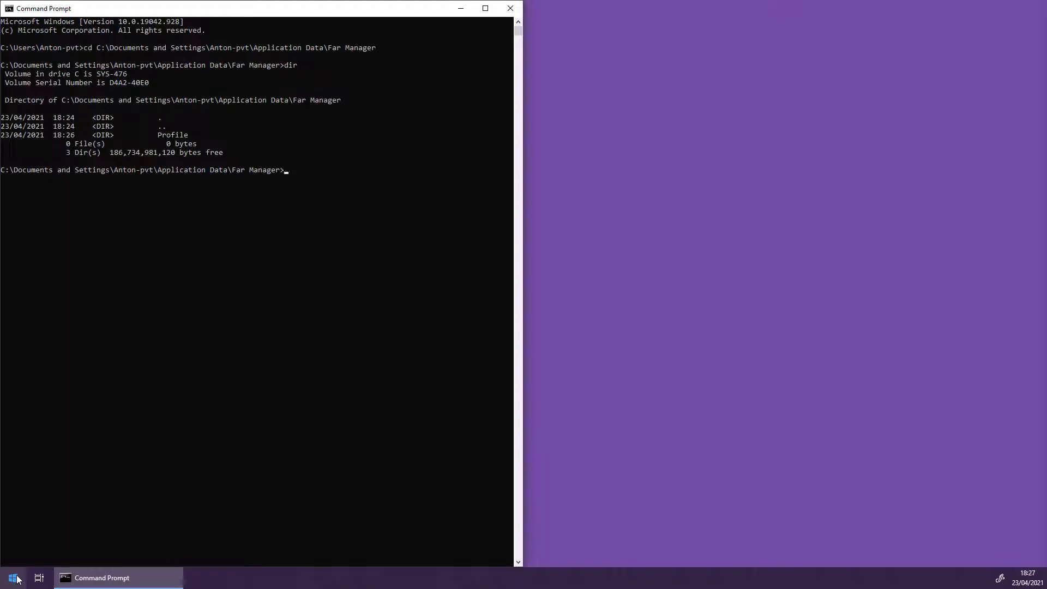
type("dir P")
key("Tab")
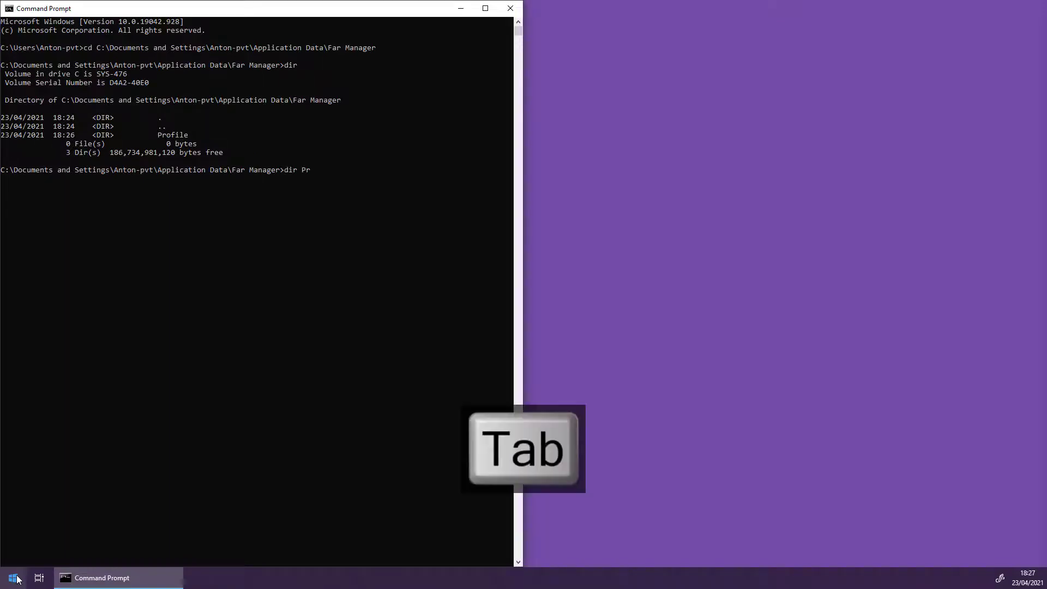
key("Return")
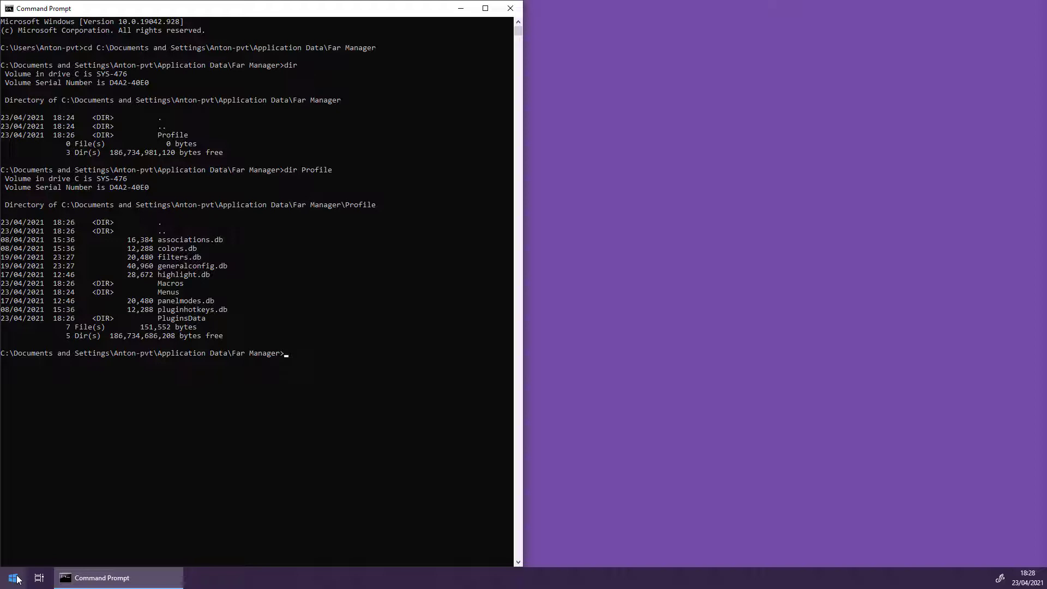
Step: Remove the Profile folder with all its contents using rmdir /S, then list the parent directory to check
type("rmdir /S Pro")
key("Tab")
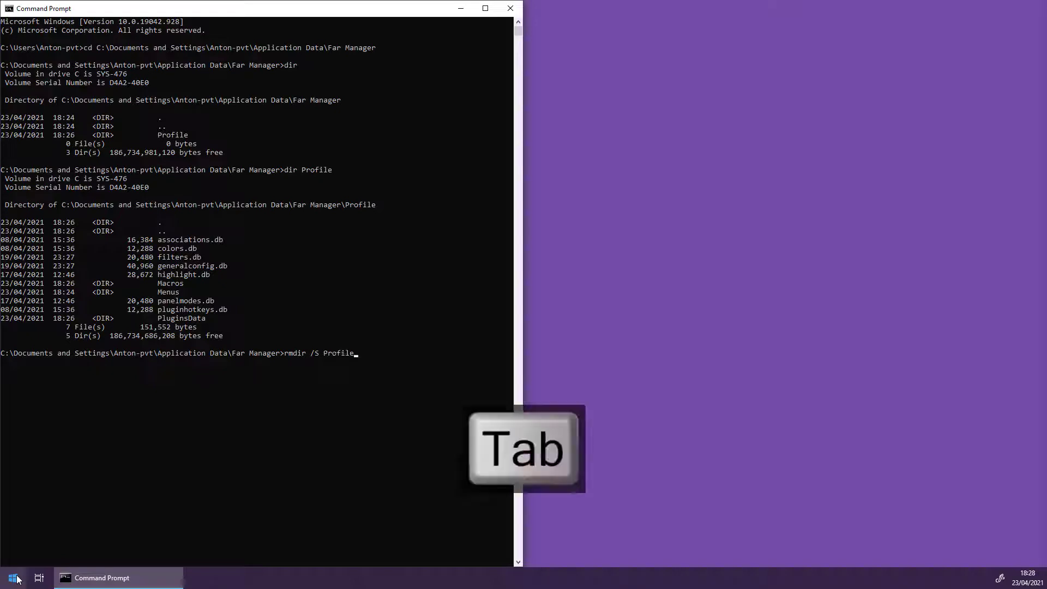
key("Return")
type("y")
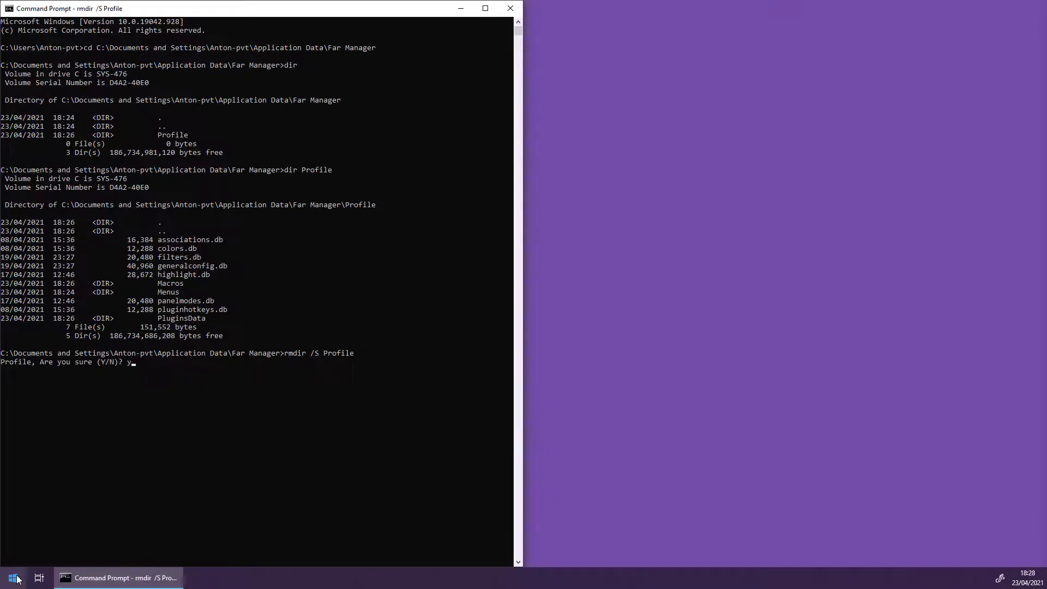
key("Return")
type("dir")
key("Return")
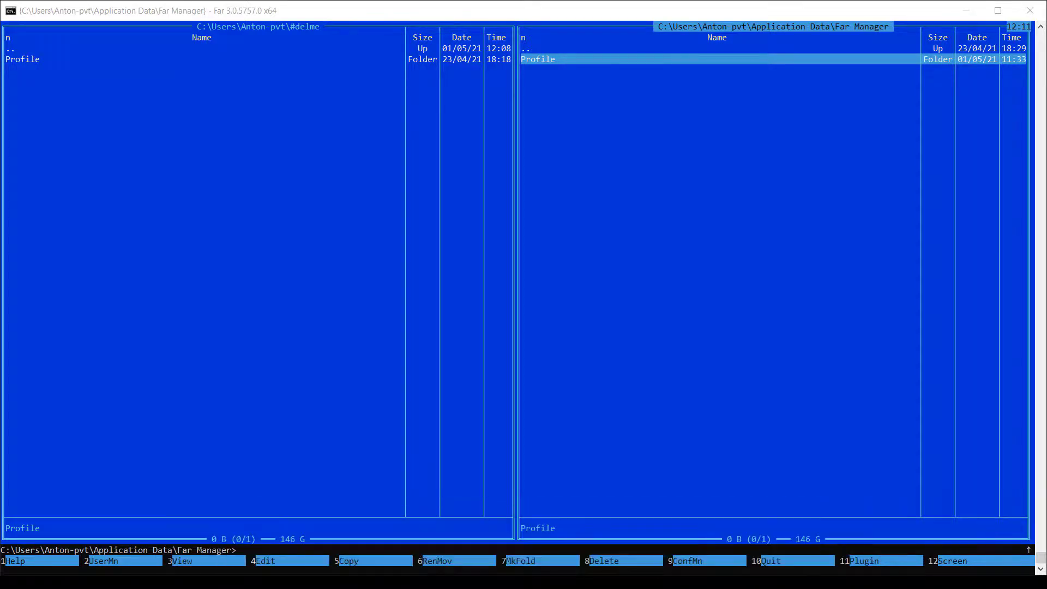
Step: In Far Manager, export the settings into the #delme folder as far.settings.xml.20210501.1212 using far /export
left_click(311, 246)
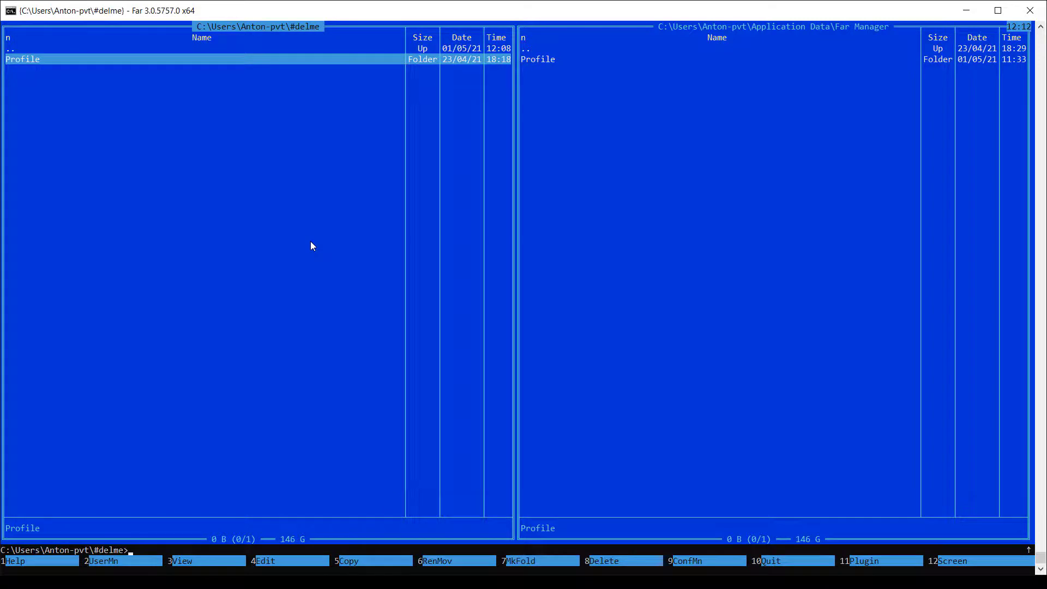
type("far")
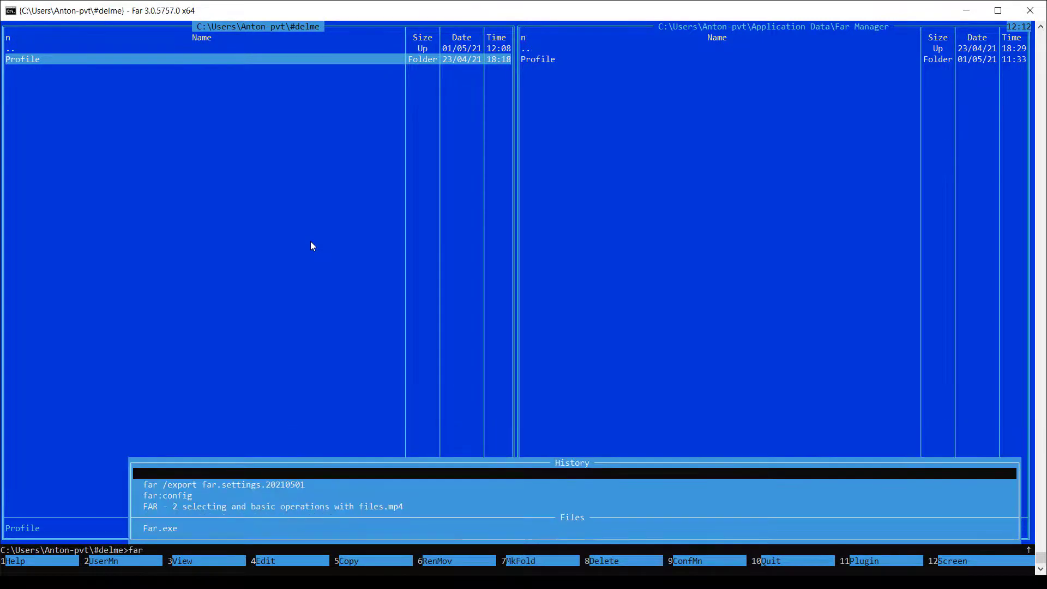
type(" /export")
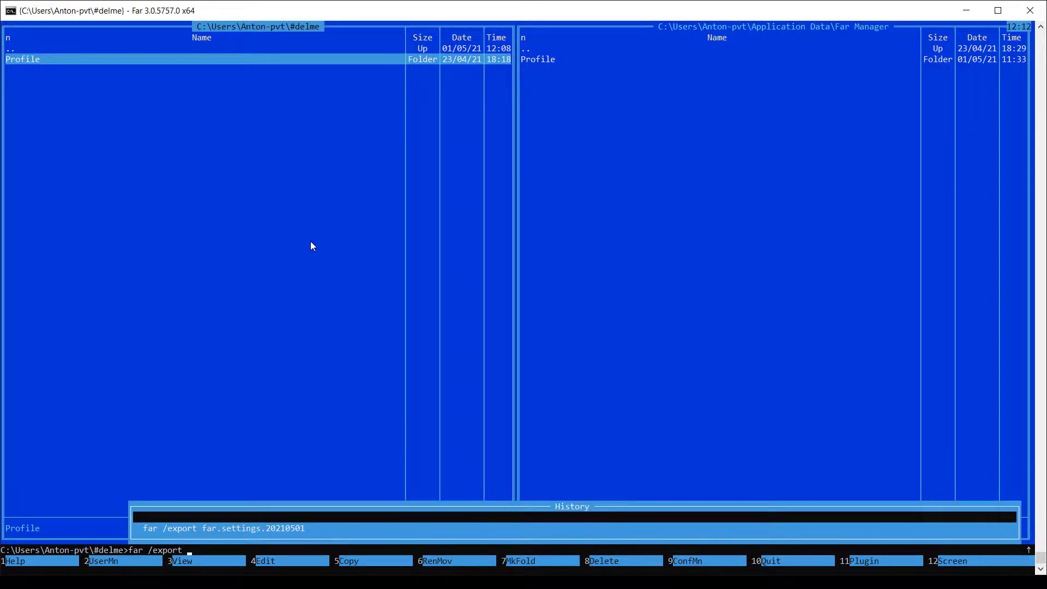
type("far.sa")
key("BackSpace")
type("ettings.xml")
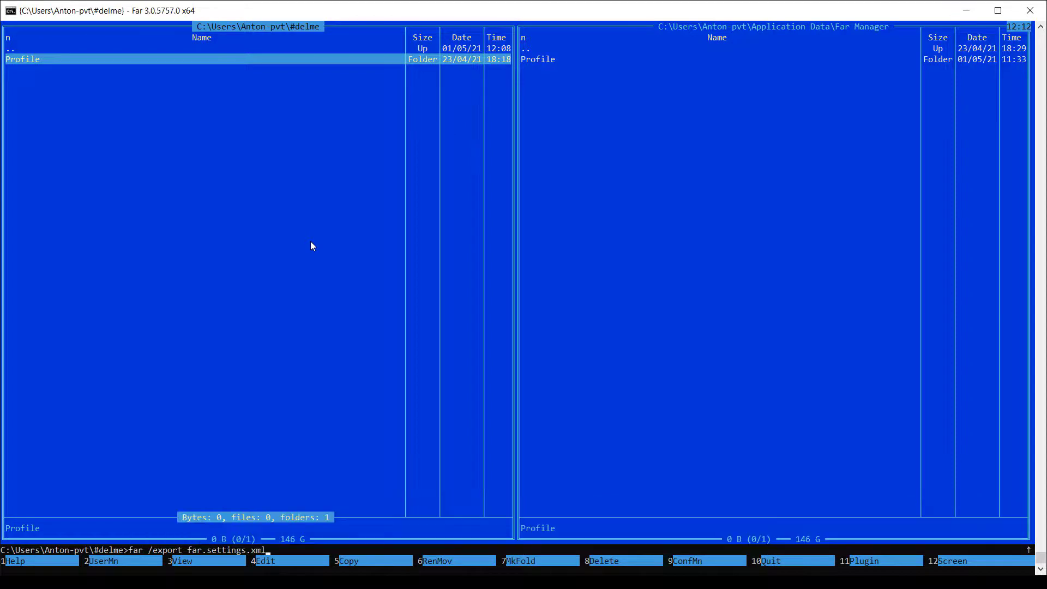
type(".20210501.1212")
key("Return")
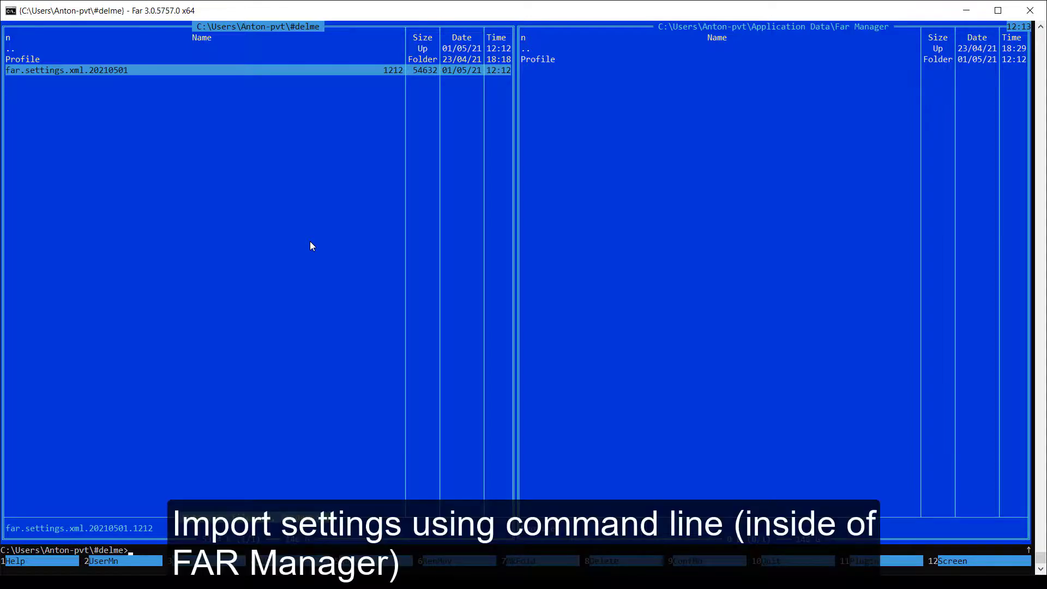
Step: Import the settings from far.settings.xml.20210501.1212 in the #delme folder using far /import
type("far /")
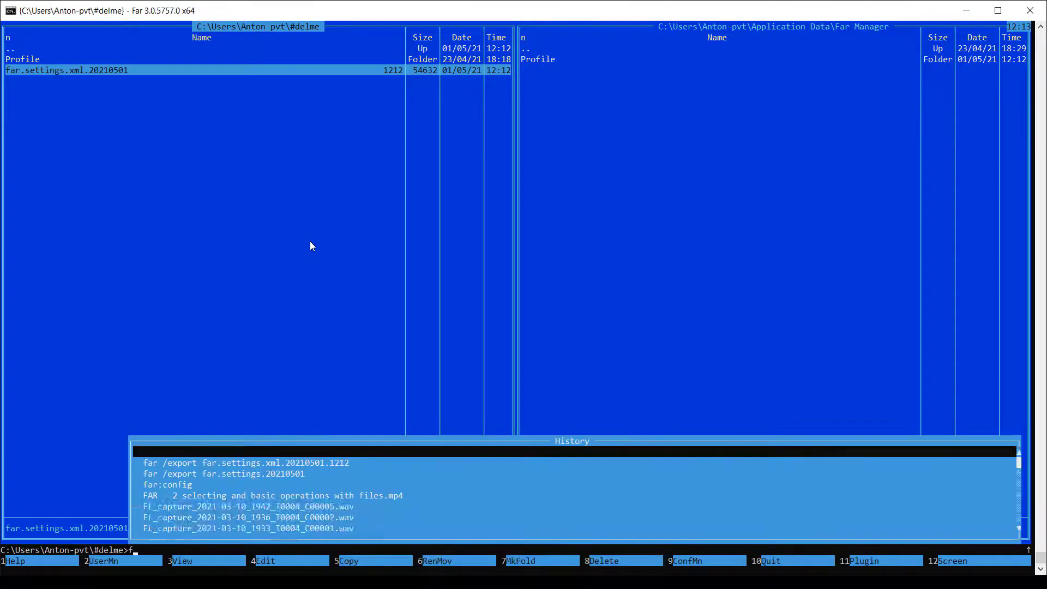
type("import")
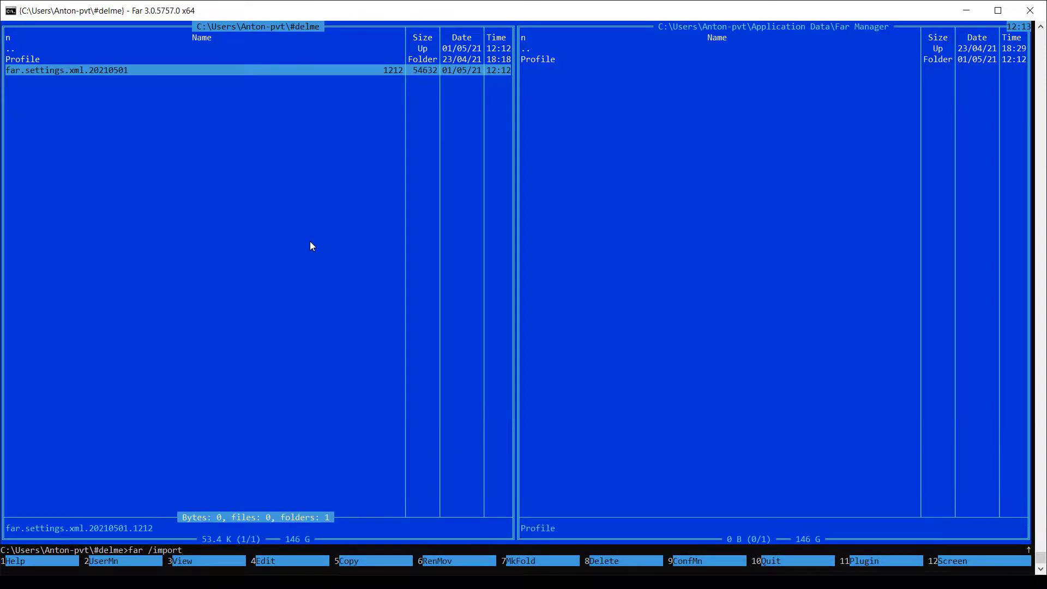
key("ctrl+Return")
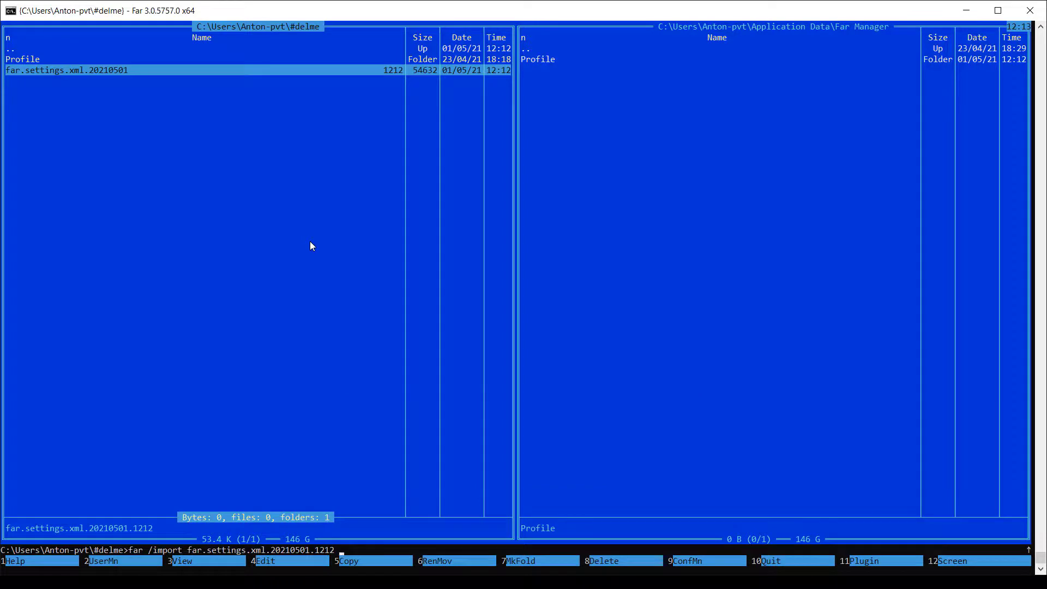
key("Return")
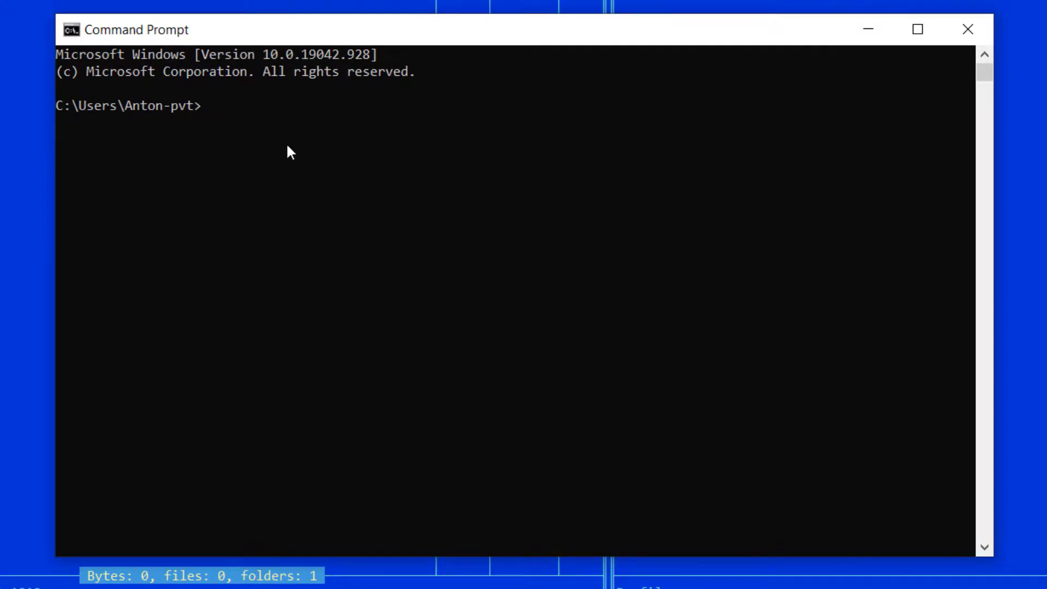
Step: In Command Prompt, run c:\Program Files\Far Manager\Far.exe with /export to save the settings as far.settings.xml.20210501.1215
type("c:\\pr")
key("Tab")
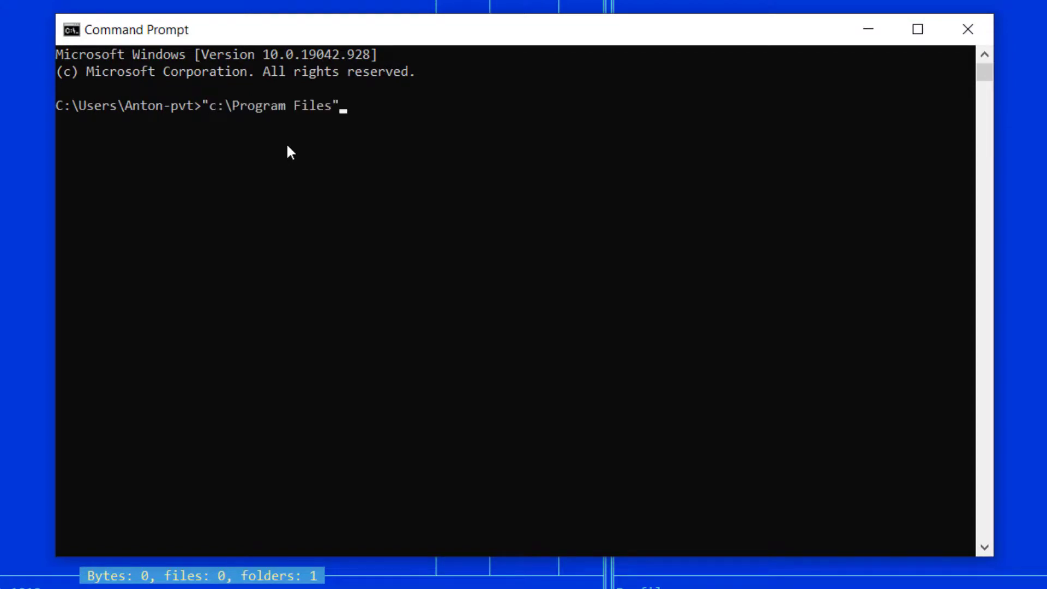
type("\\f")
key("Tab")
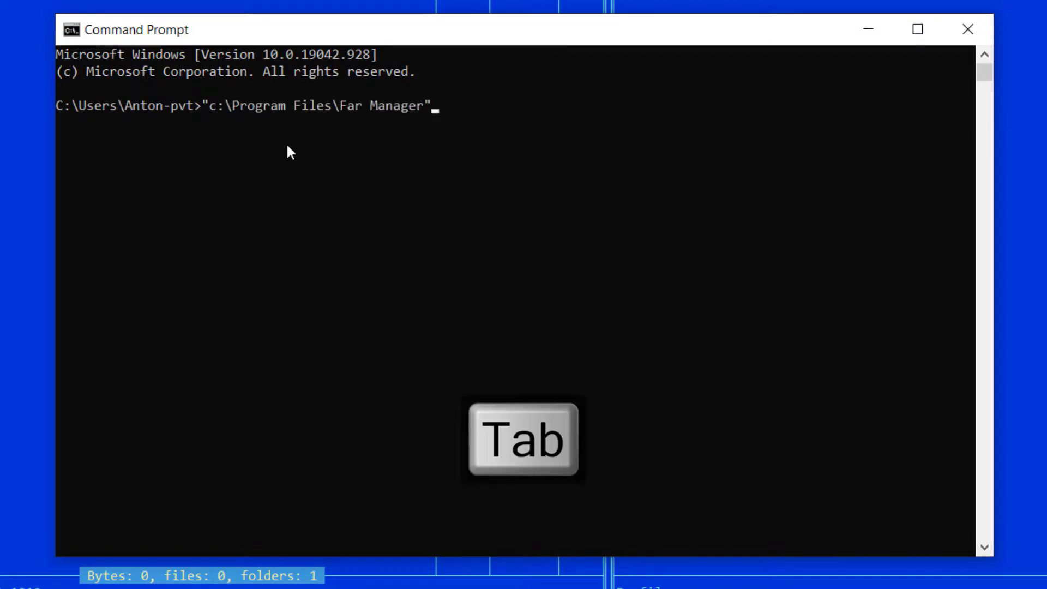
type("\\far")
key("Tab")
type("/")
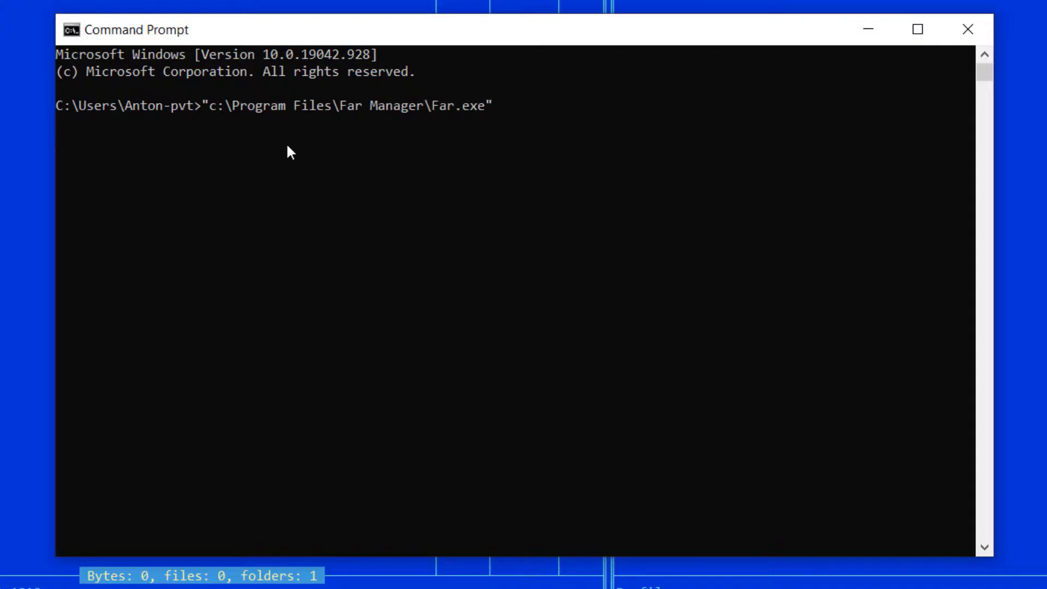
type("export far.settings")
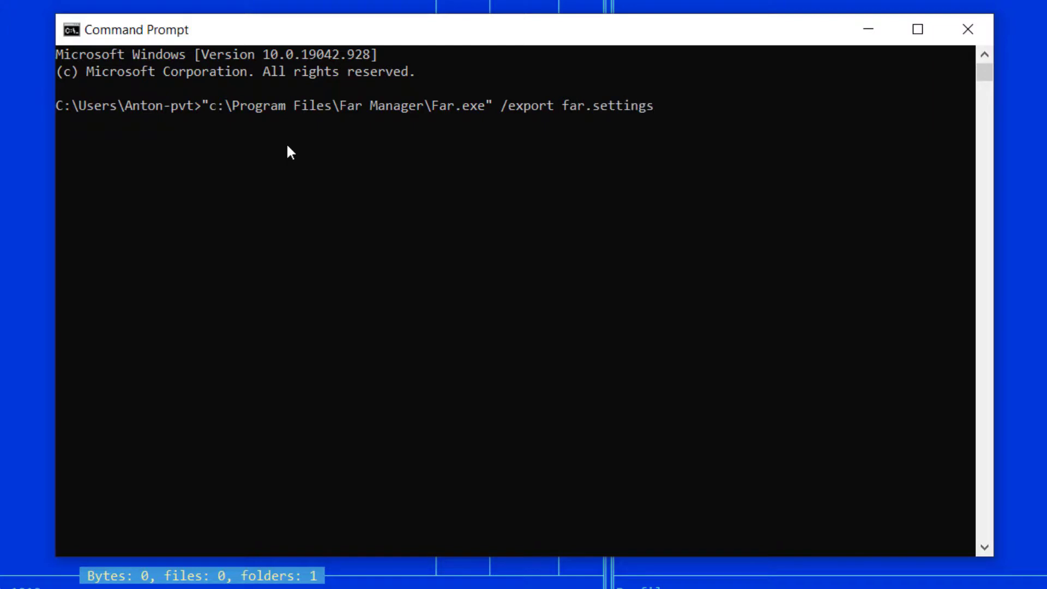
type(".xml.20210501.1215")
key("Return")
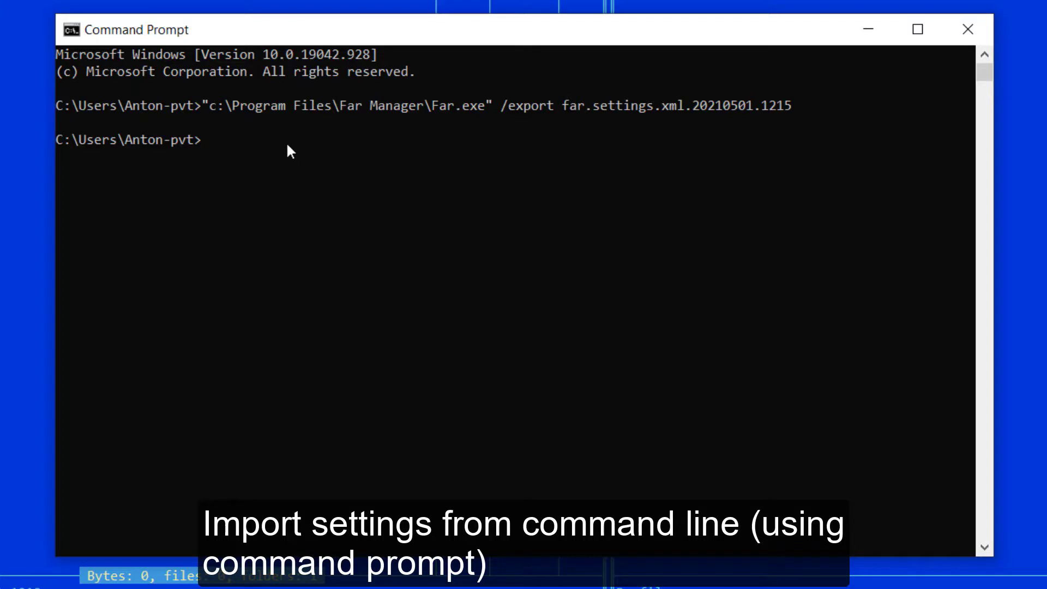
Step: Rerun the previous Far.exe command with /import instead of /export to load far.settings.xml.20210501.1215
key("Up")
key("Left")
key("Left")
key("Left")
key("Left")
key("Left")
key("Left")
key("Left")
key("Left")
key("Left")
key("Left")
key("Left")
key("Left")
key("Left")
key("Left")
key("Left")
key("Left")
key("Left")
key("Left")
key("Left")
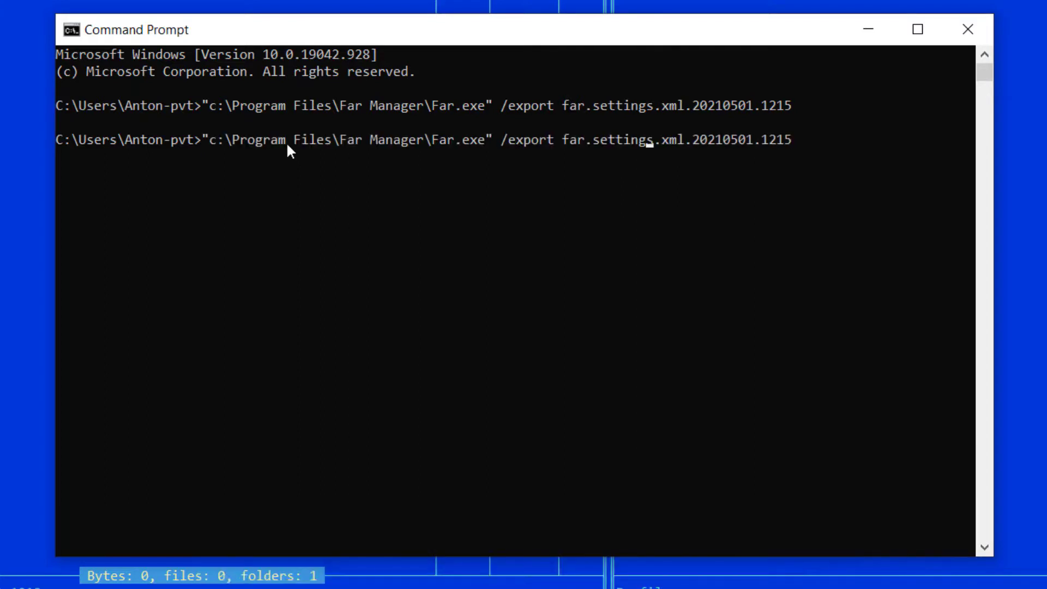
key("Left")
key("Left")
key("Left")
key("Left")
key("Left")
key("Left")
key("Left")
key("Left")
key("Left")
key("Left")
key("Left")
key("Left")
key("BackSpace")
key("BackSpace")
key("BackSpace")
key("BackSpace")
key("BackSpace")
key("BackSpace")
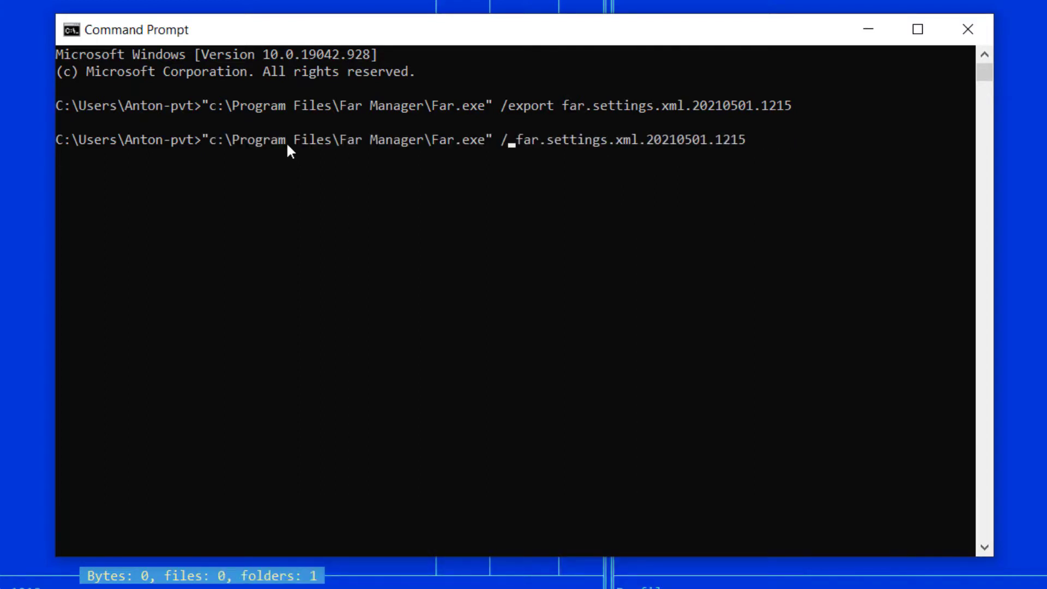
type("import")
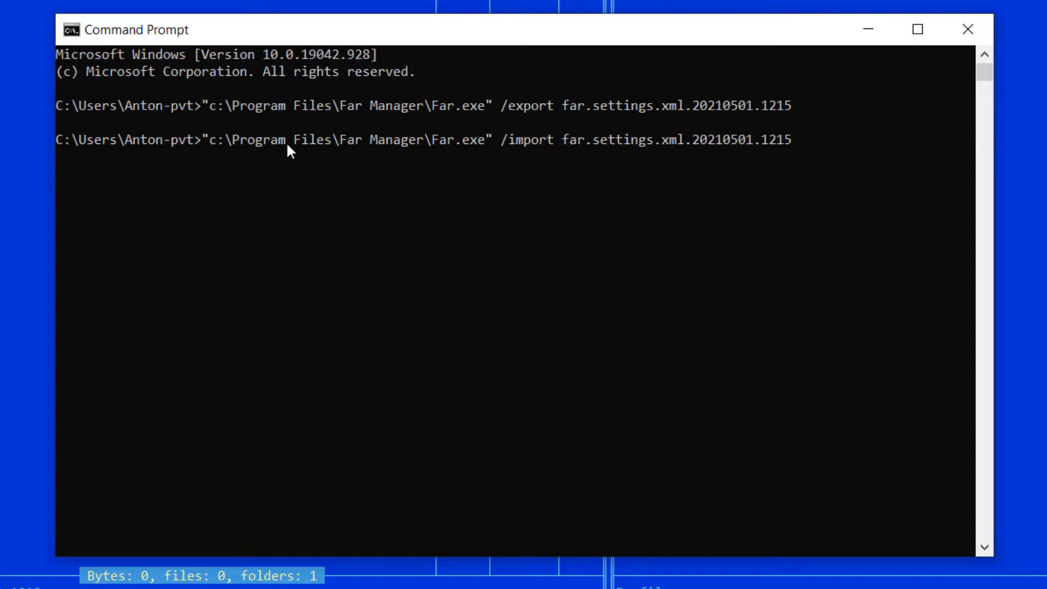
key("Return")
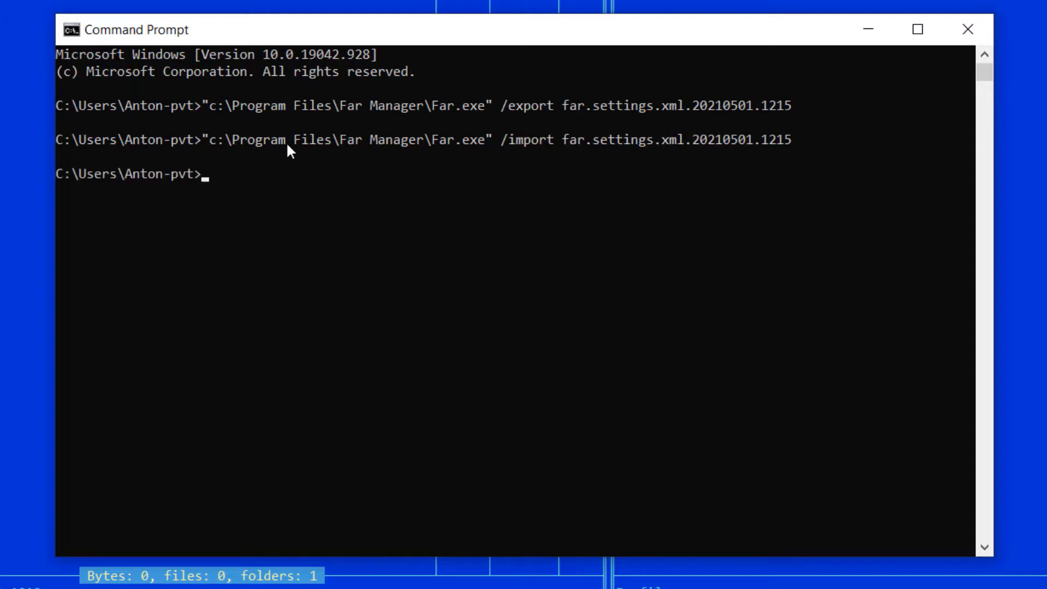